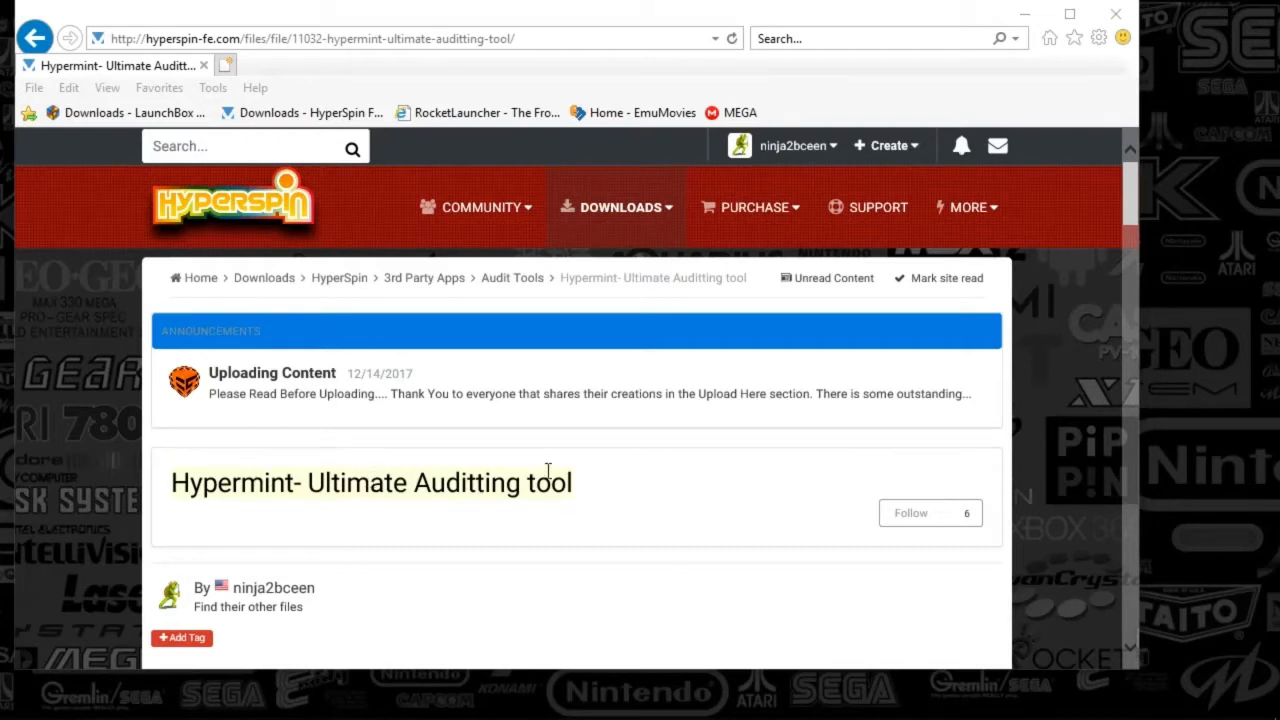
{"action": "scroll", "coordinate": [1137, 194], "scroll_direction": "down", "scroll_amount": 4}
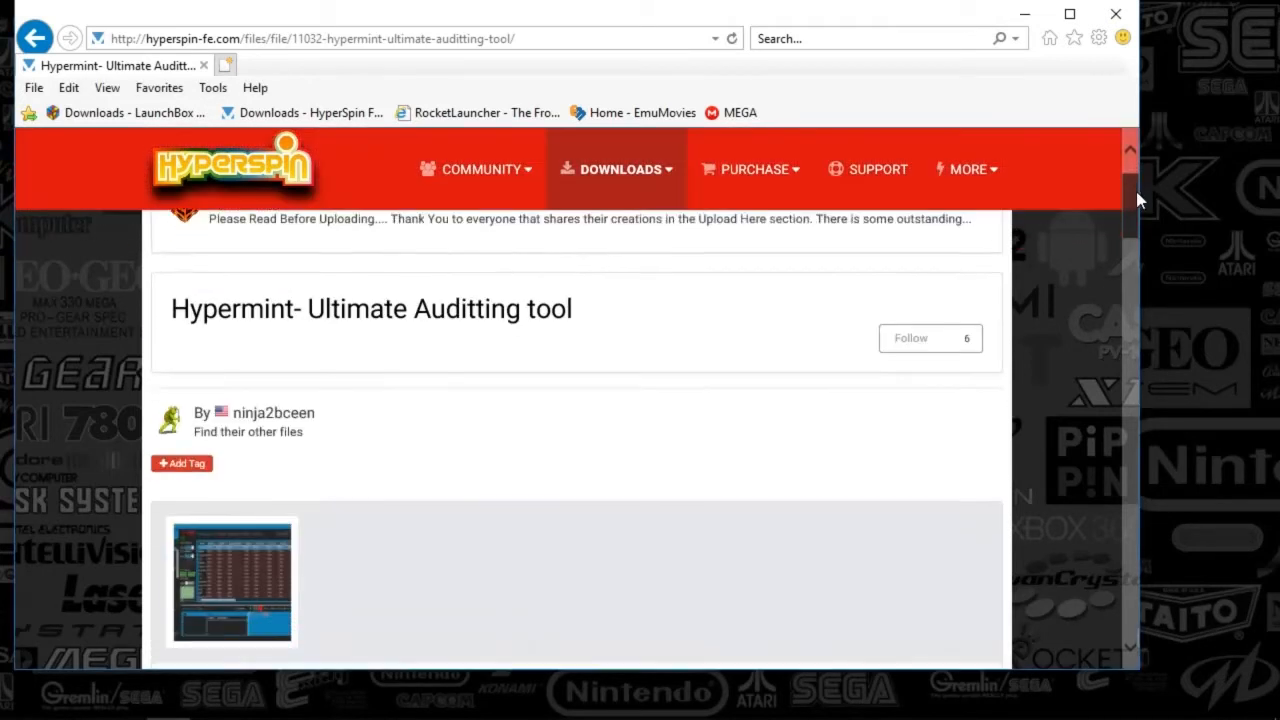
{"action": "left_click_drag", "start_coordinate": [1144, 212], "coordinate": [1146, 222]}
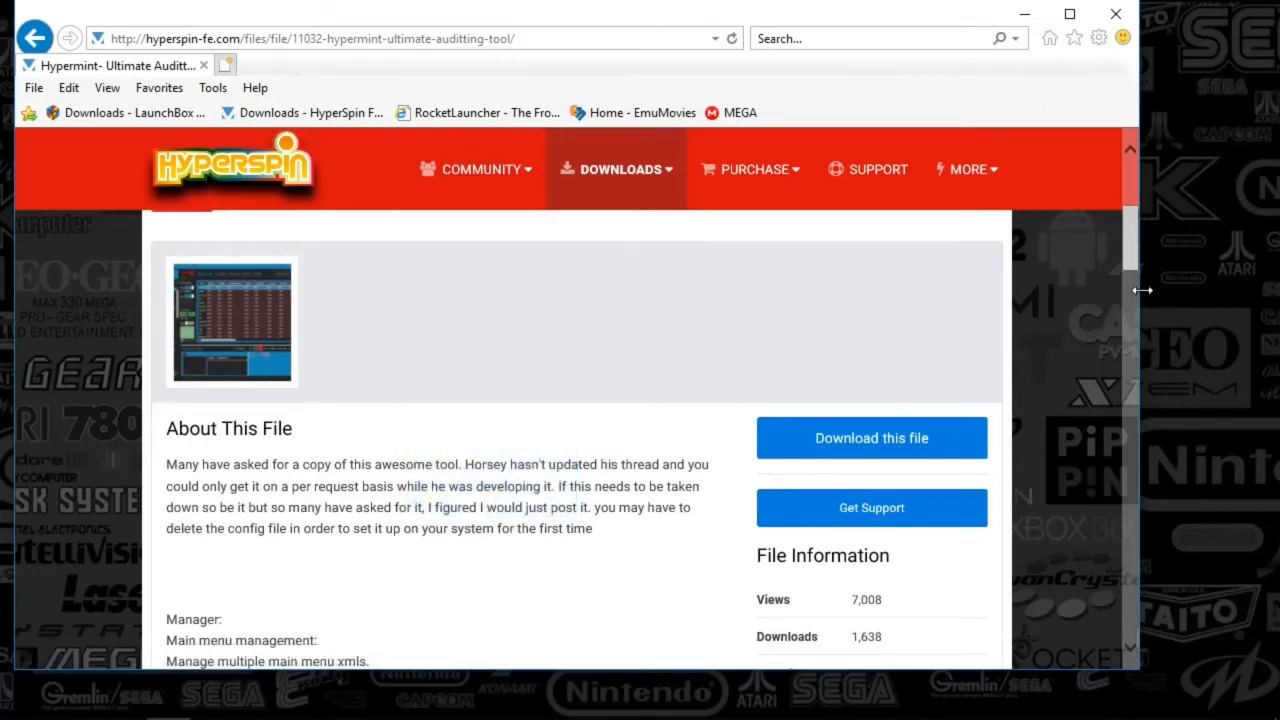
{"action": "left_click_drag", "start_coordinate": [1128, 257], "coordinate": [1135, 290]}
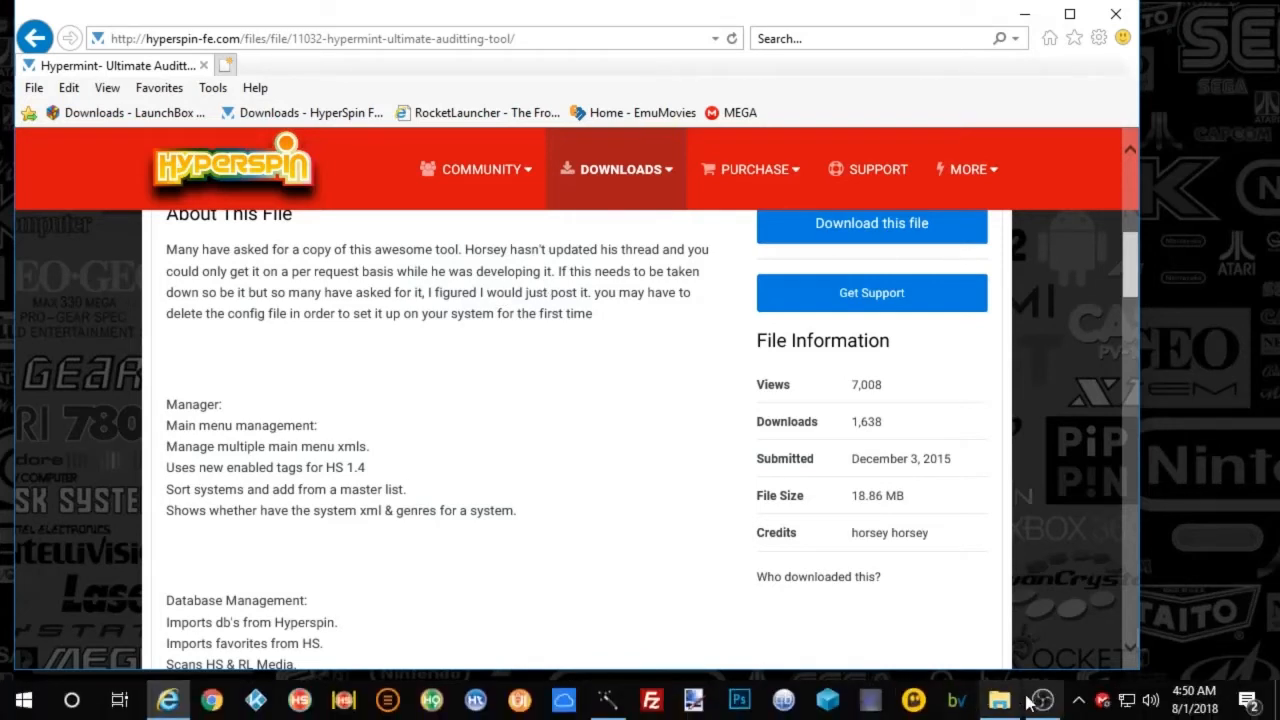
{"action": "left_click", "coordinate": [610, 700]}
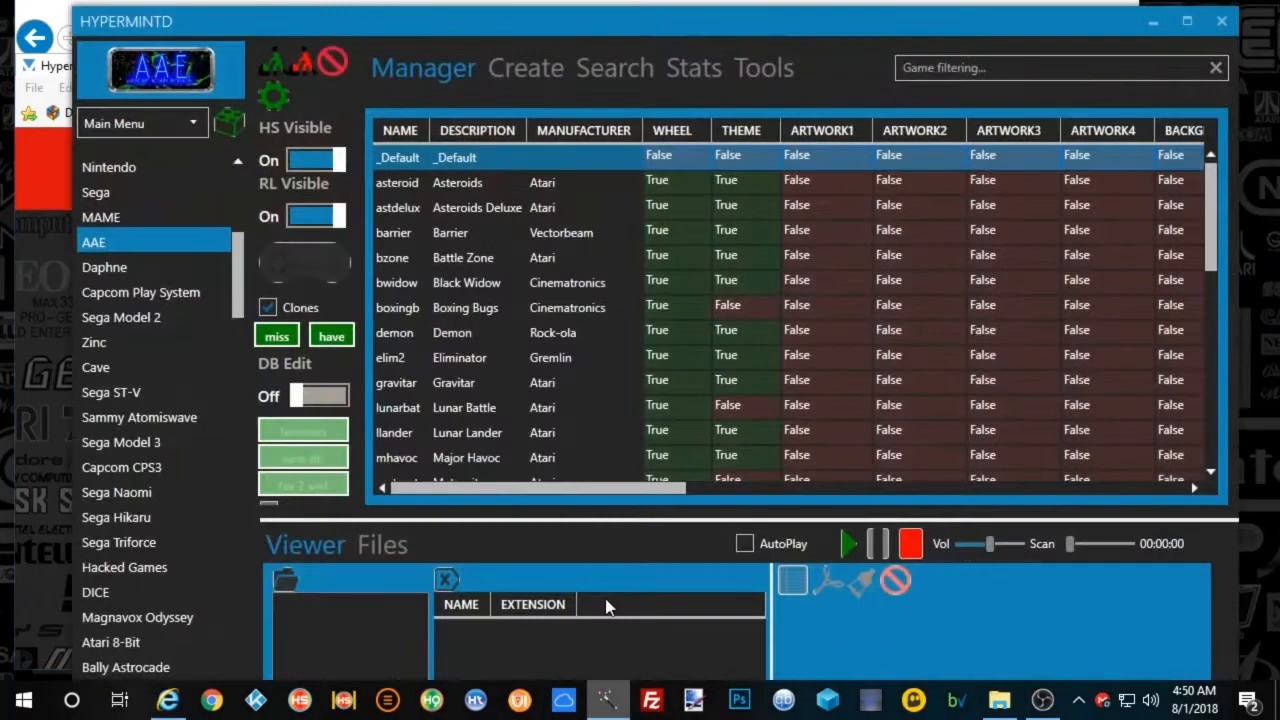
{"action": "left_click_drag", "start_coordinate": [577, 26], "coordinate": [573, 20]}
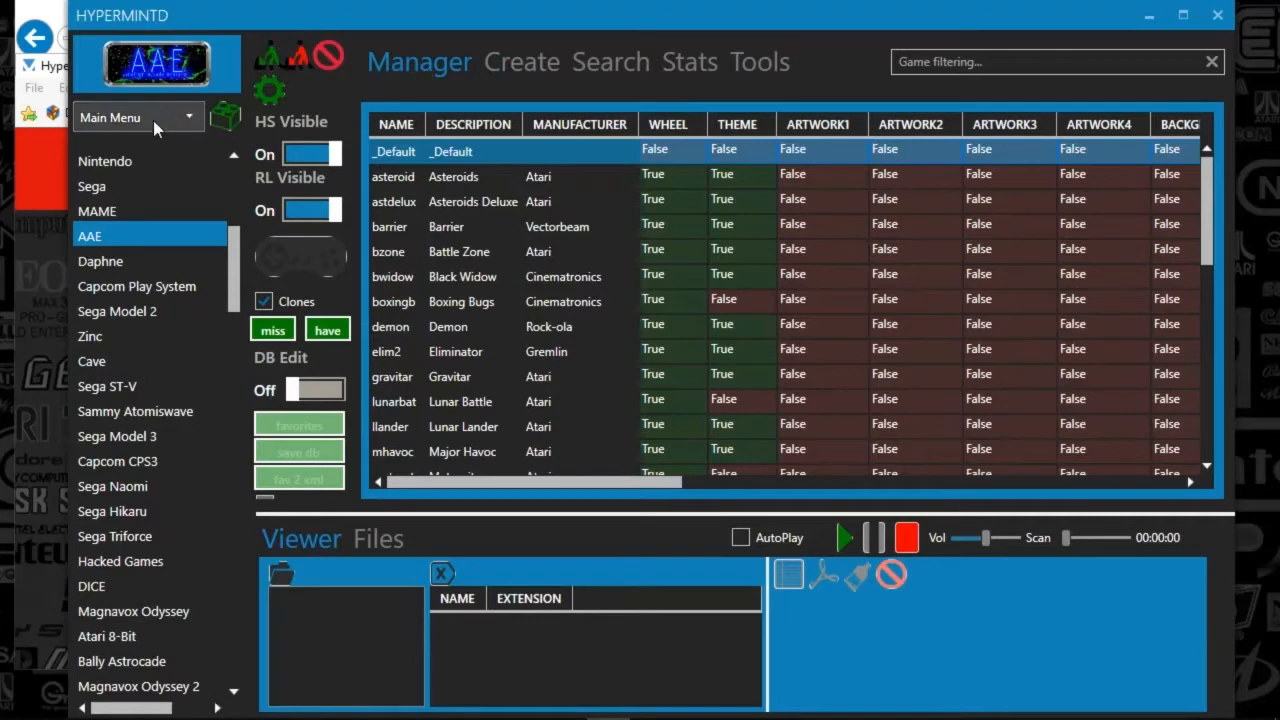
Review the HyperSpin, ImageMagick and RocketLauncher paths in settings, then return to the Manager tab
{"action": "left_click", "coordinate": [274, 89]}
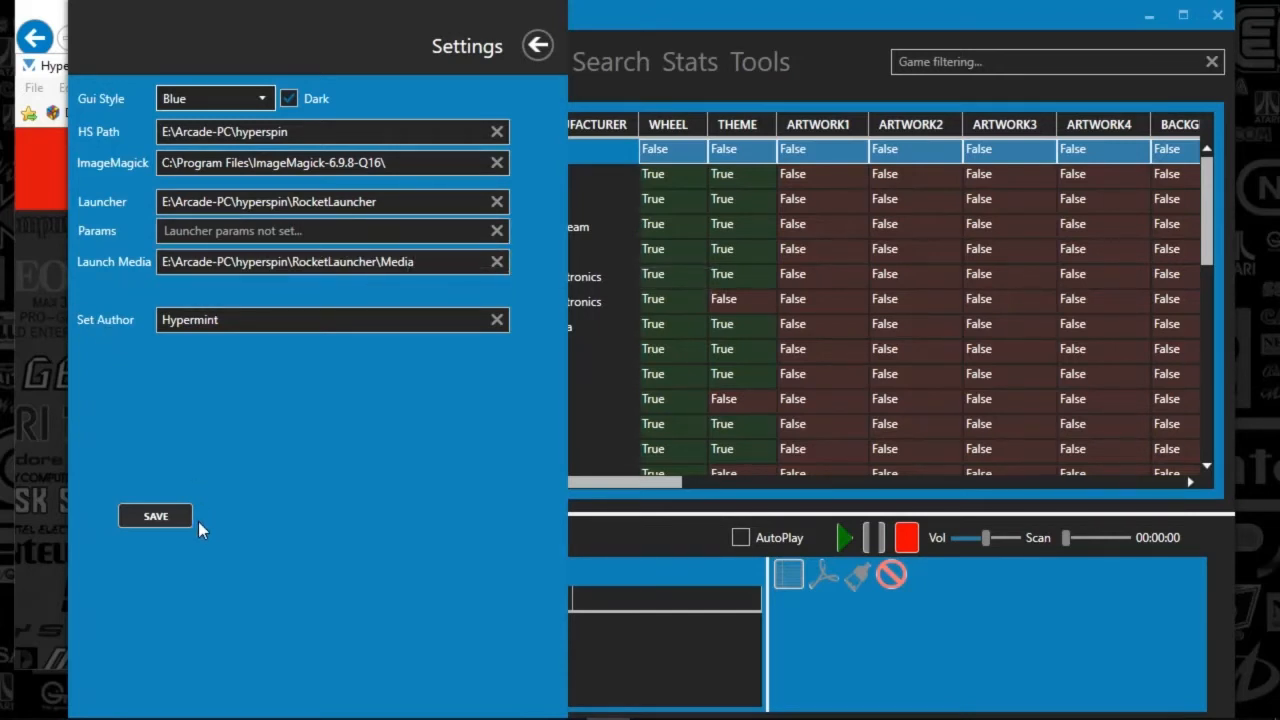
{"action": "left_click", "coordinate": [155, 516]}
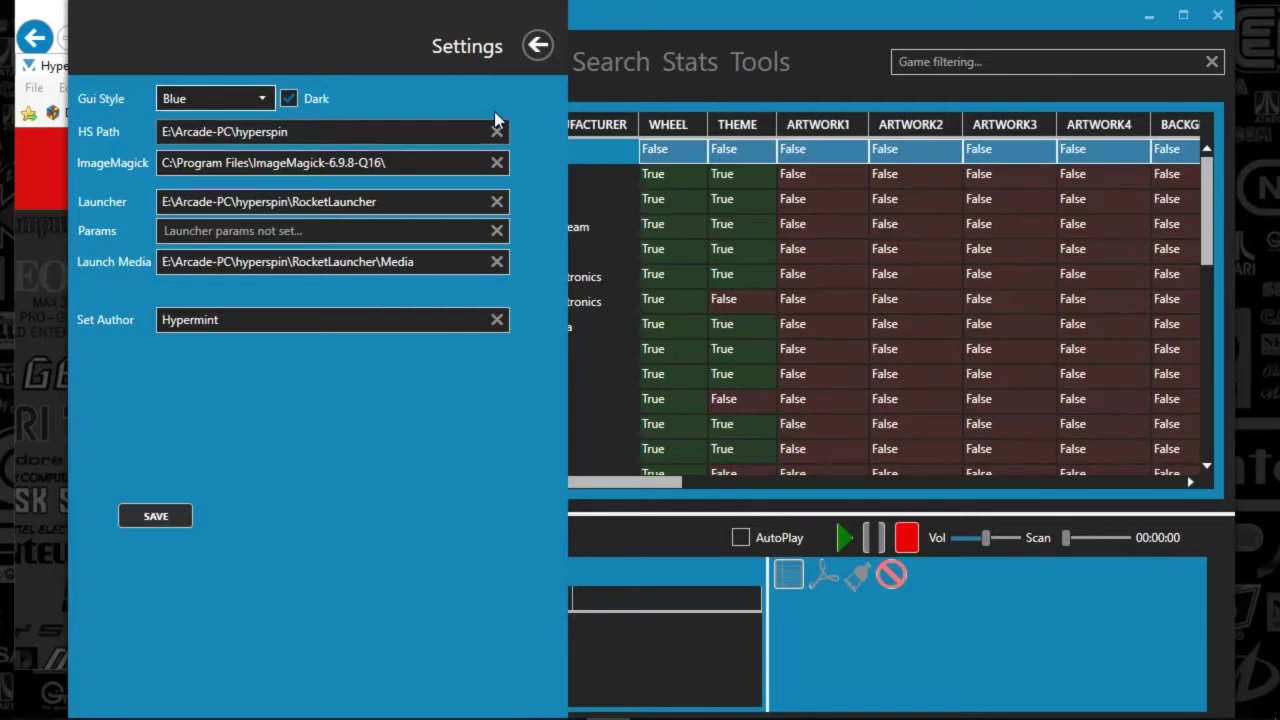
Close the settings panel so the AAE media audit table shows again
{"action": "left_click", "coordinate": [537, 45]}
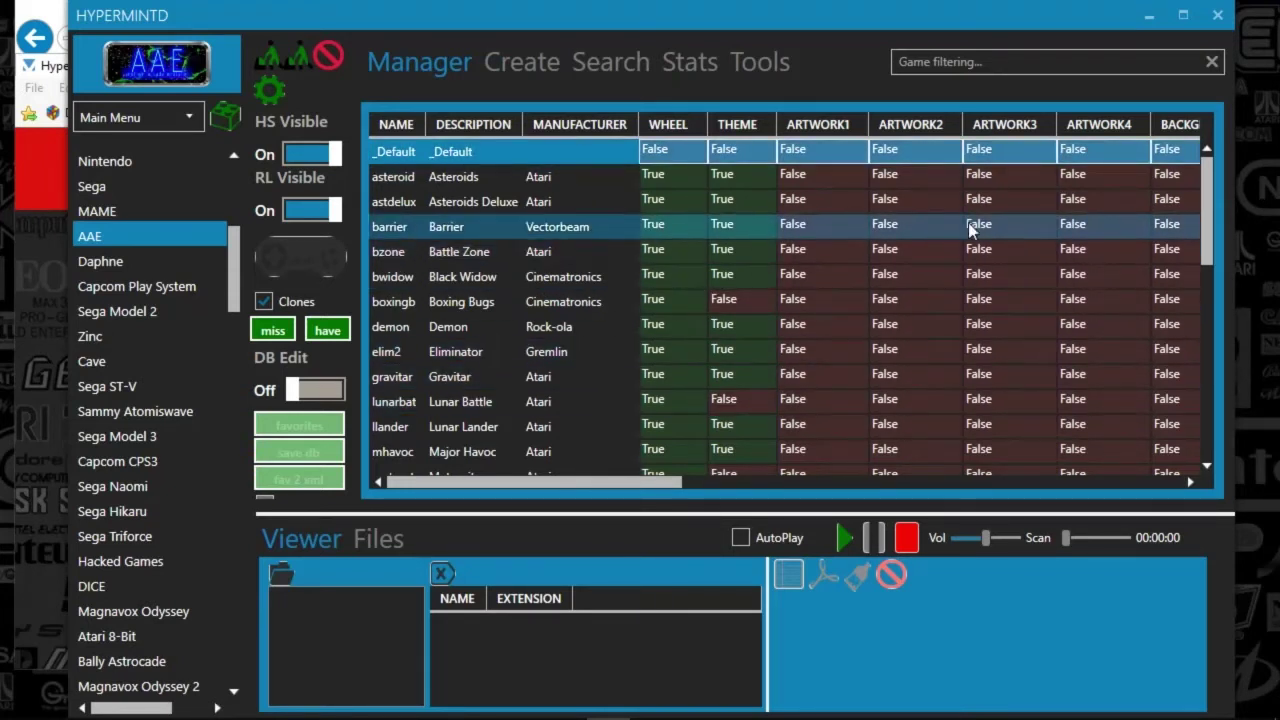
{"action": "mouse_move", "coordinate": [1207, 215]}
{"action": "left_mouse_down"}
{"action": "mouse_move", "coordinate": [1207, 425]}
{"action": "mouse_move", "coordinate": [1207, 210]}
{"action": "left_mouse_up"}
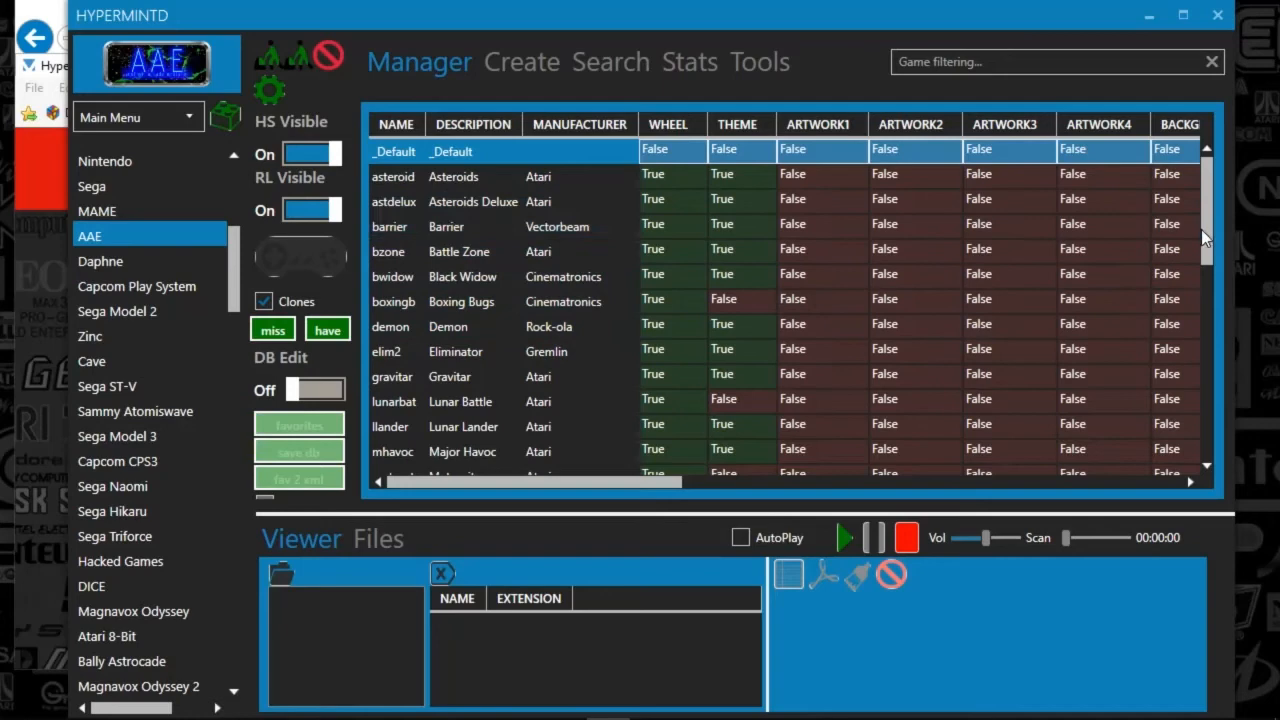
{"action": "mouse_move", "coordinate": [1207, 250]}
{"action": "left_mouse_down"}
{"action": "mouse_move", "coordinate": [1195, 387]}
{"action": "mouse_move", "coordinate": [1207, 440]}
{"action": "mouse_move", "coordinate": [1207, 200]}
{"action": "left_mouse_up"}
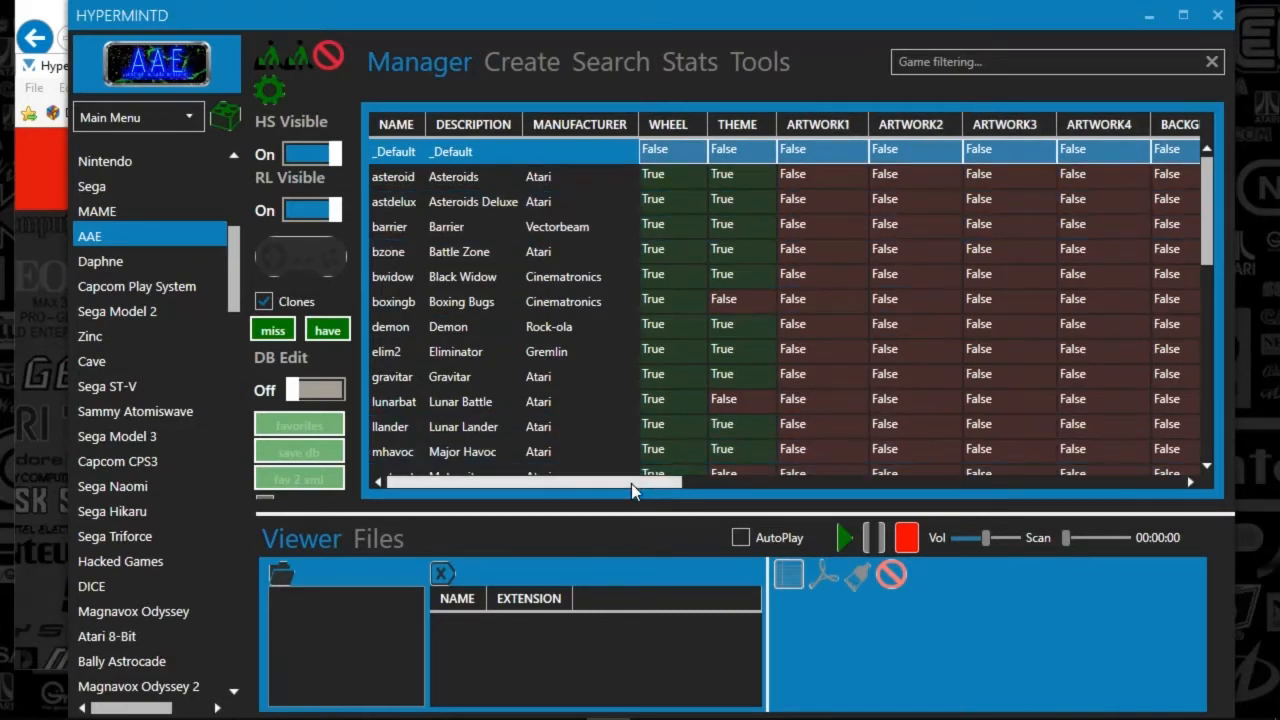
{"action": "left_click_drag", "start_coordinate": [631, 483], "coordinate": [673, 490]}
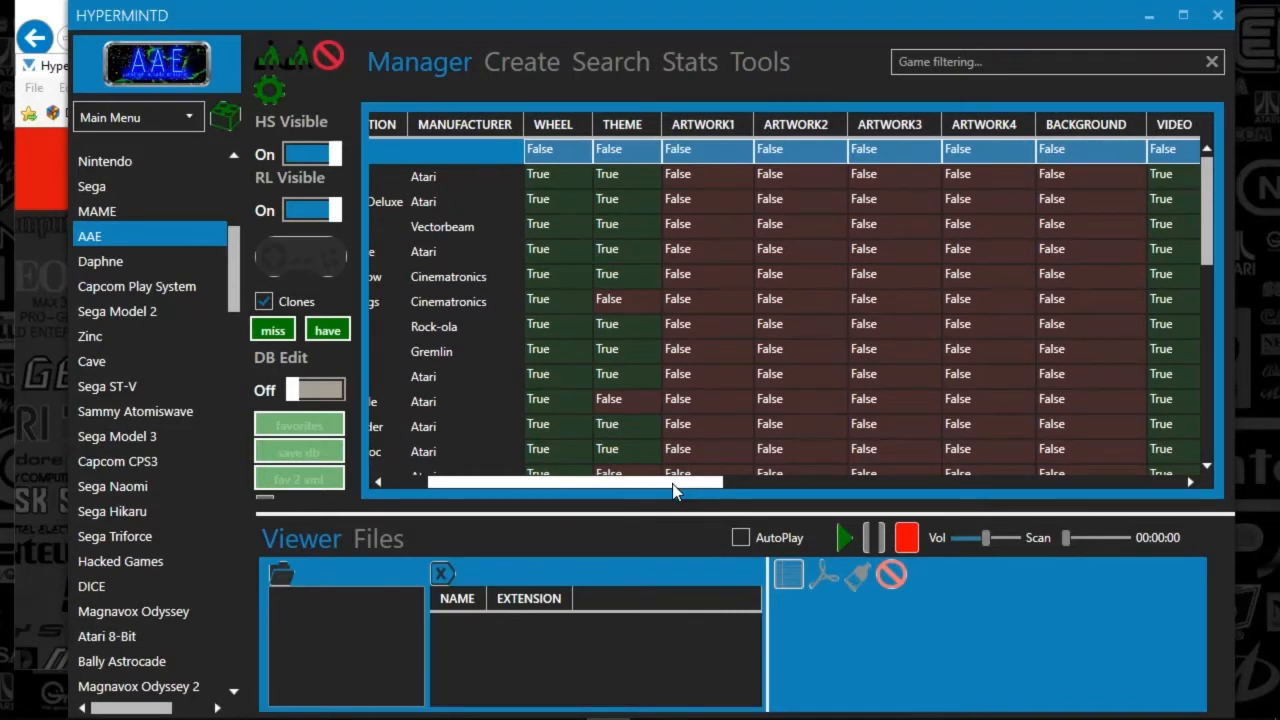
{"action": "left_click_drag", "start_coordinate": [673, 490], "coordinate": [831, 490]}
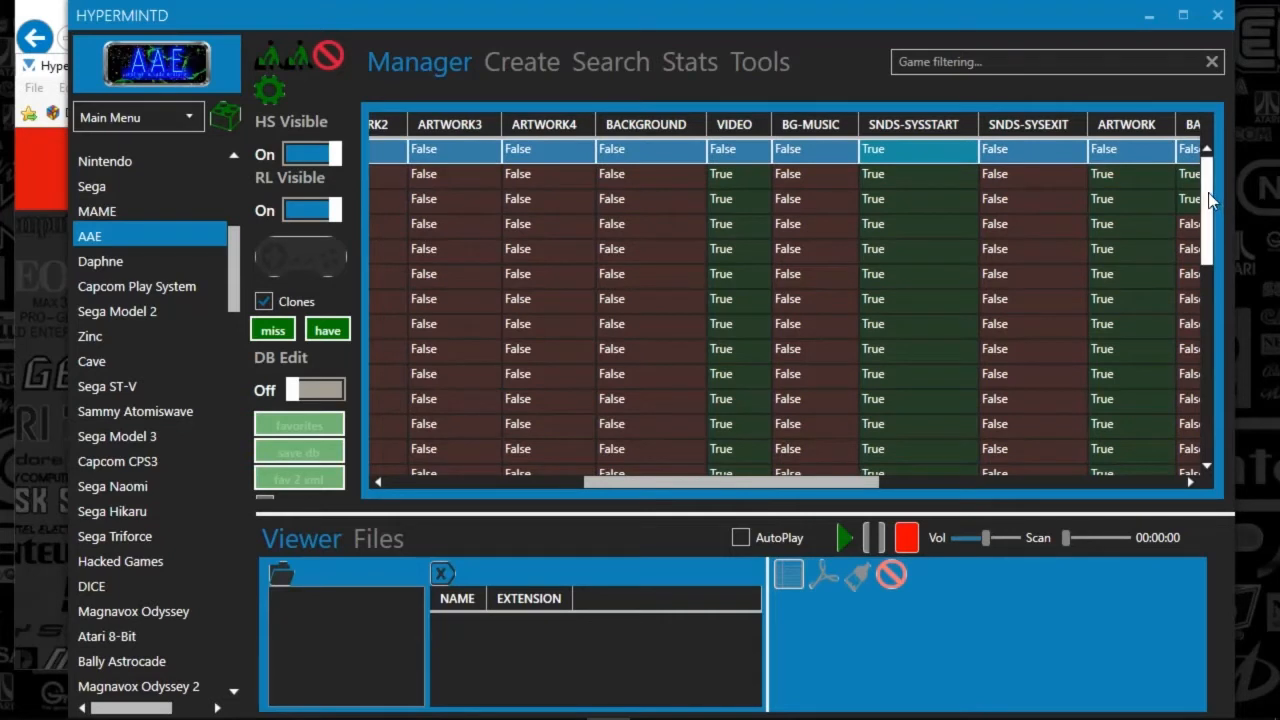
{"action": "mouse_move", "coordinate": [1209, 193]}
{"action": "left_mouse_down"}
{"action": "mouse_move", "coordinate": [1165, 424]}
{"action": "mouse_move", "coordinate": [1161, 254]}
{"action": "left_mouse_up"}
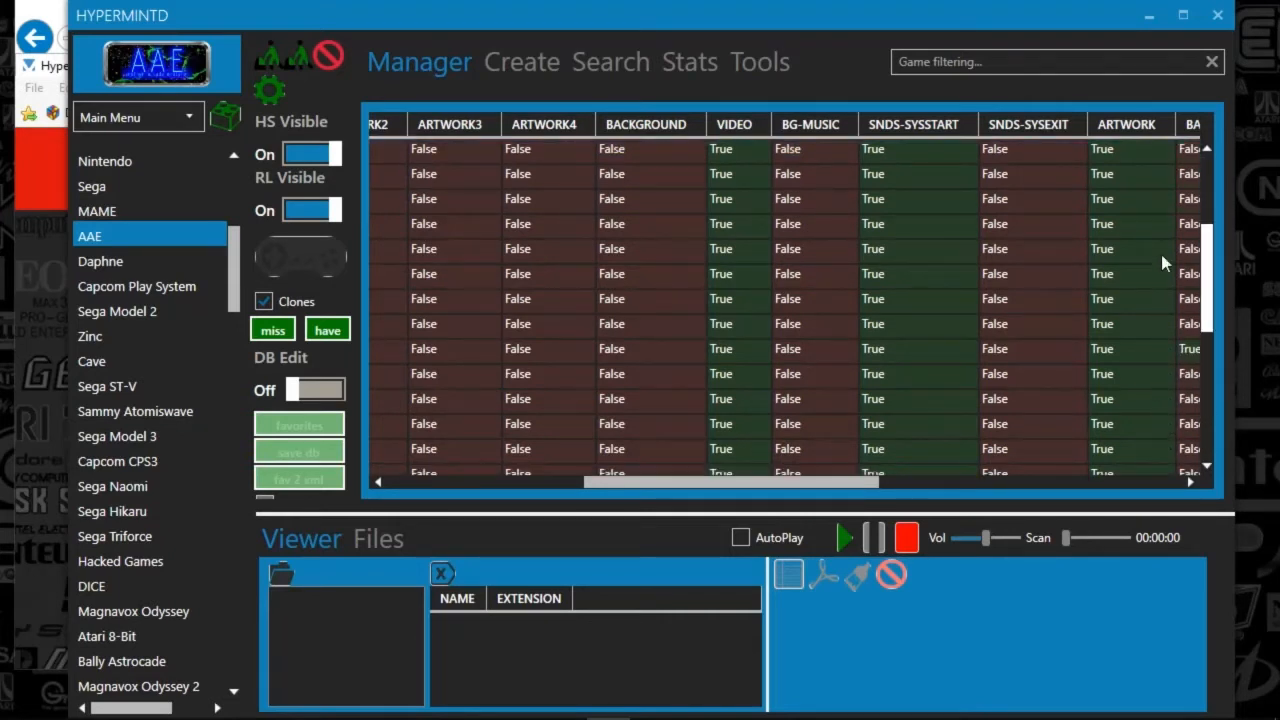
{"action": "left_click", "coordinate": [1085, 150]}
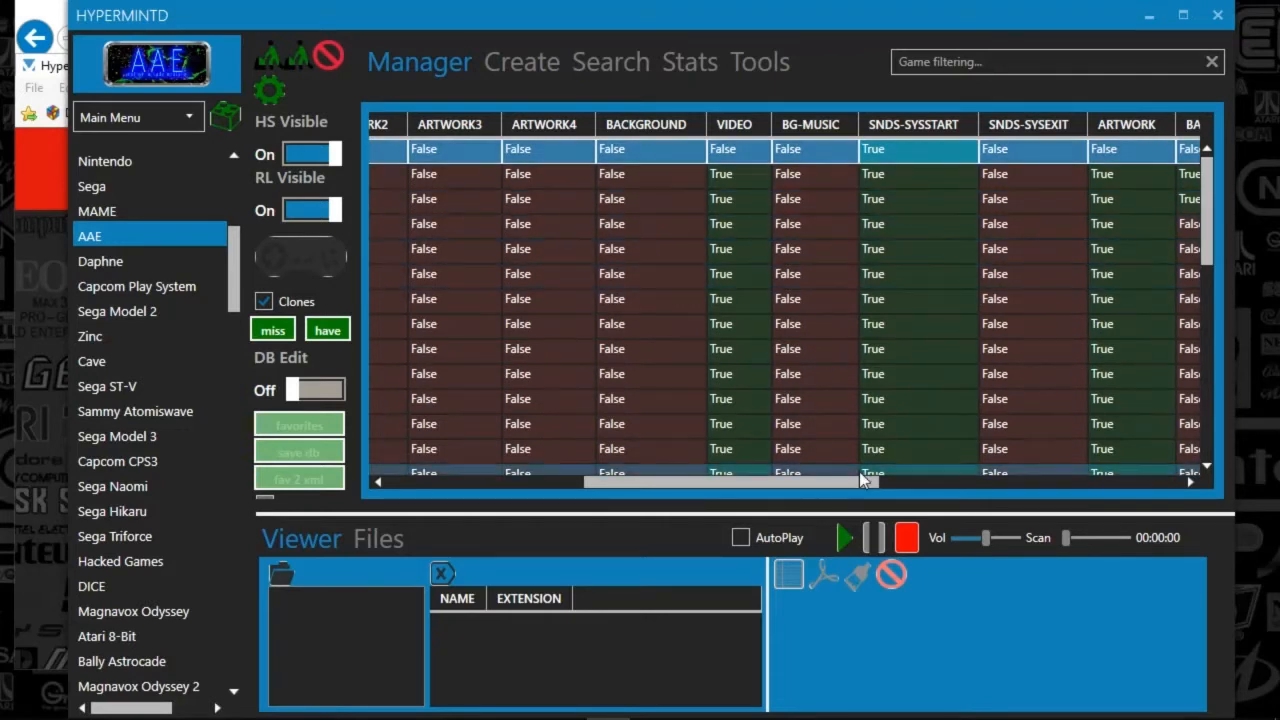
{"action": "left_click_drag", "start_coordinate": [848, 482], "coordinate": [1020, 514]}
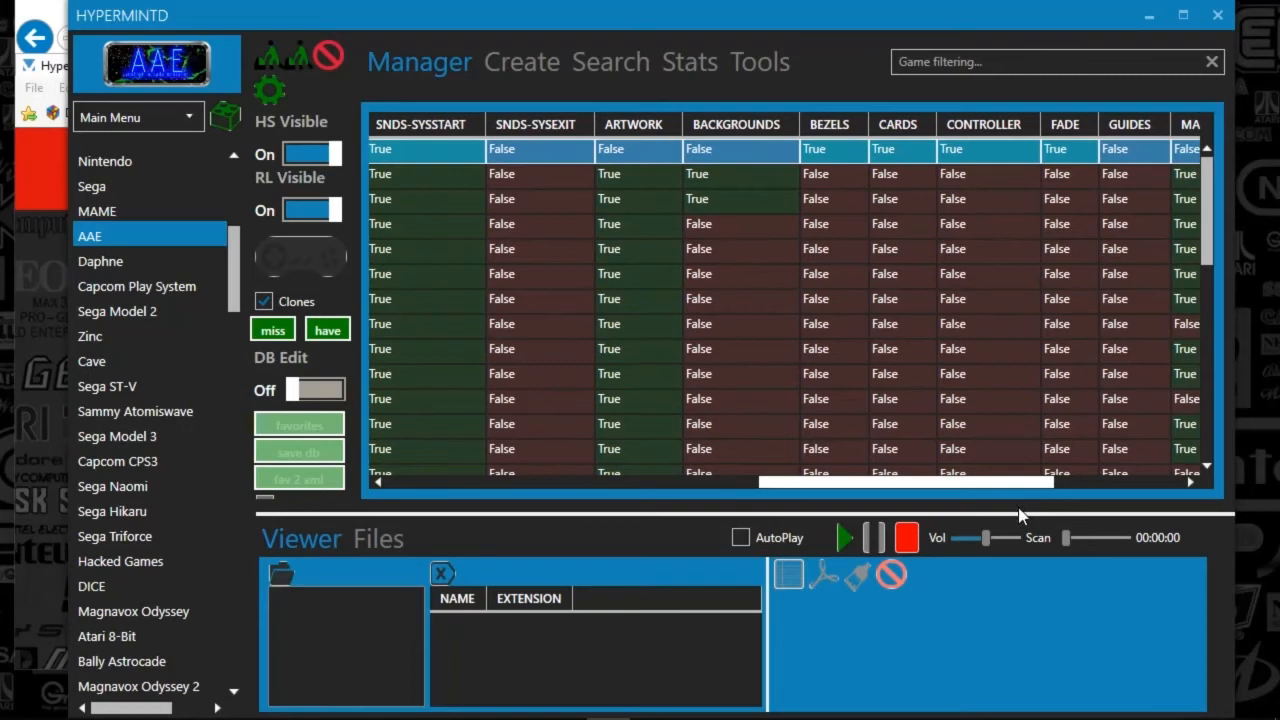
{"action": "left_click_drag", "start_coordinate": [1020, 514], "coordinate": [1072, 520]}
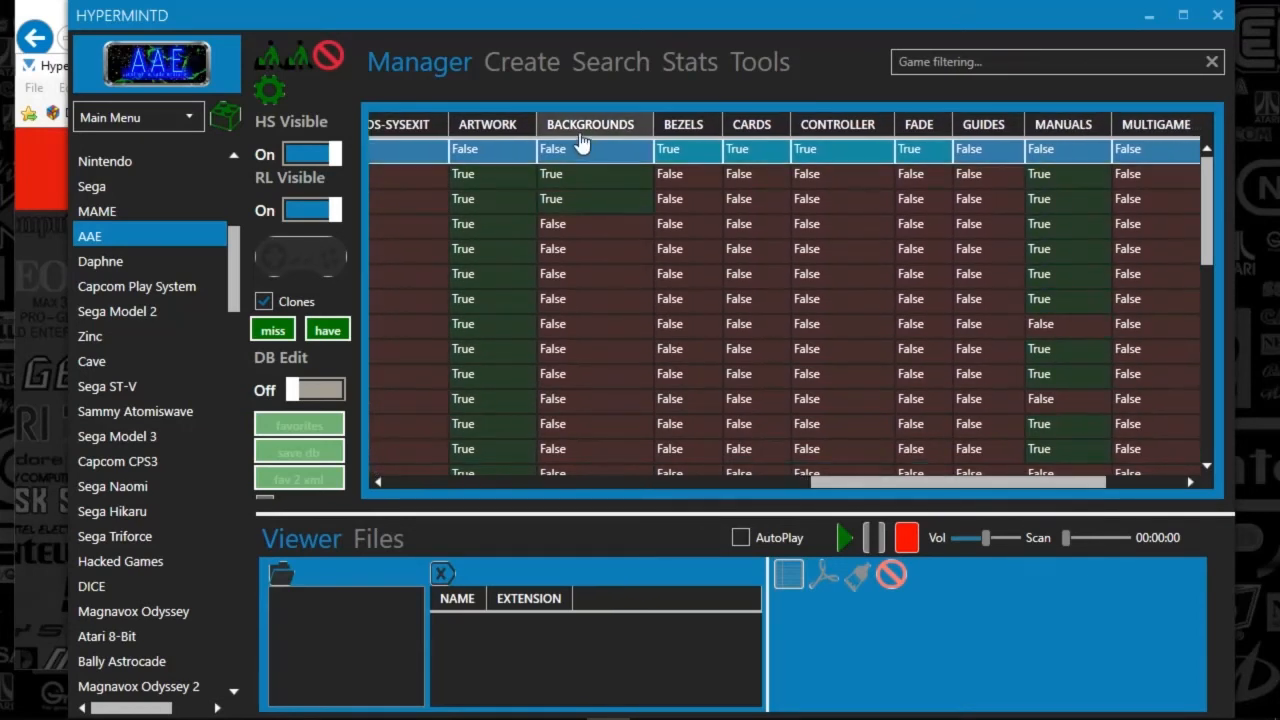
{"action": "left_click", "coordinate": [675, 313]}
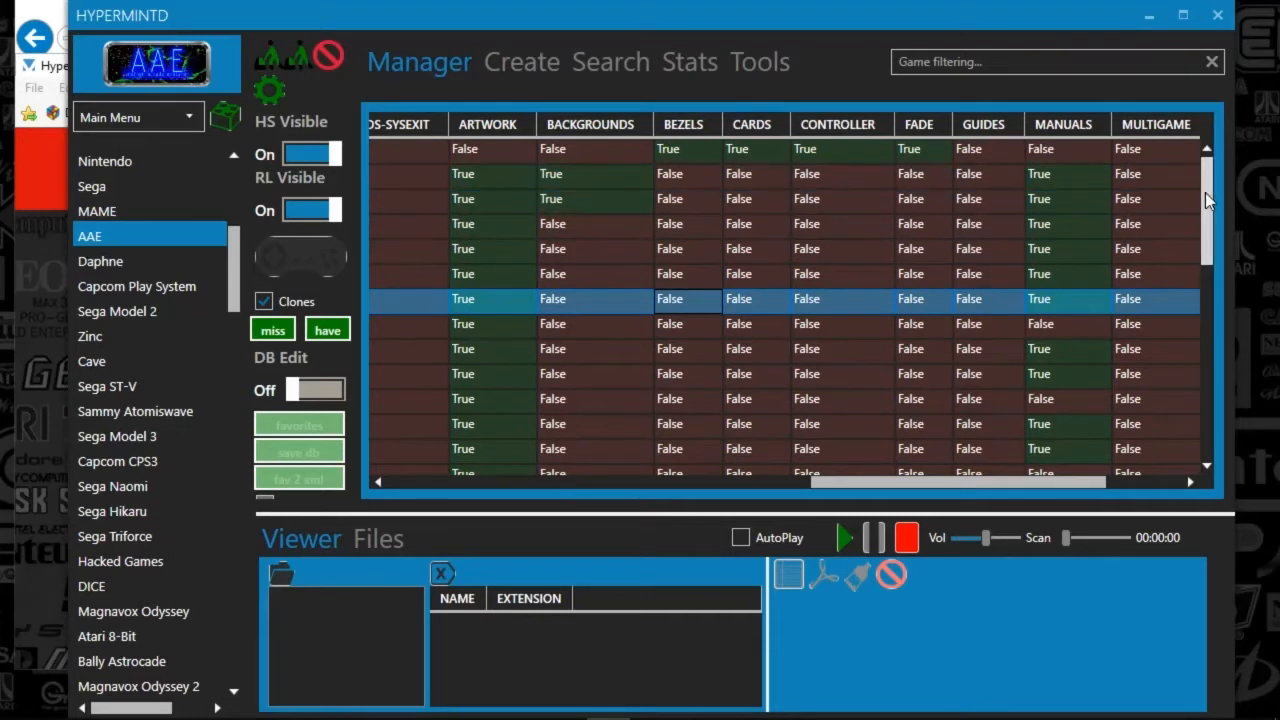
{"action": "mouse_move", "coordinate": [1205, 200]}
{"action": "left_mouse_down"}
{"action": "mouse_move", "coordinate": [1184, 418]}
{"action": "mouse_move", "coordinate": [1200, 200]}
{"action": "left_mouse_up"}
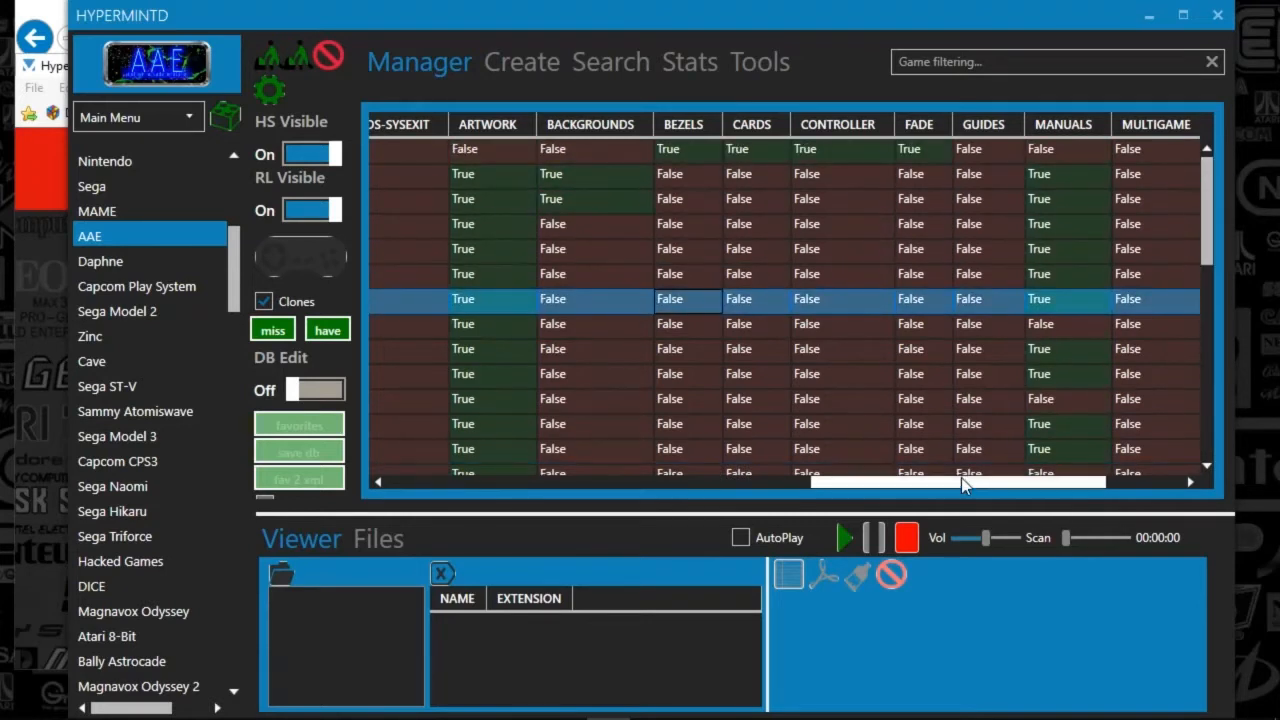
{"action": "mouse_move", "coordinate": [963, 484]}
{"action": "left_mouse_down"}
{"action": "mouse_move", "coordinate": [1112, 504]}
{"action": "mouse_move", "coordinate": [603, 500]}
{"action": "left_mouse_up"}
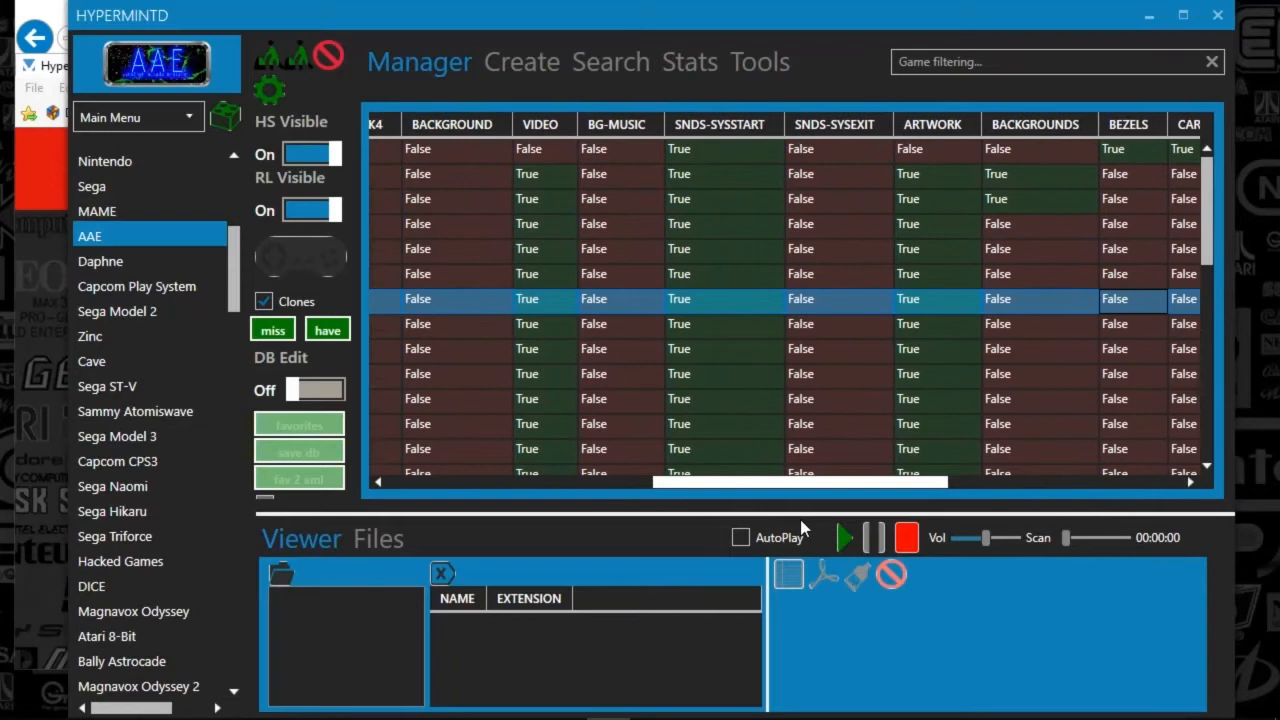
{"action": "scroll", "coordinate": [603, 423], "scroll_direction": "left", "scroll_amount": 3}
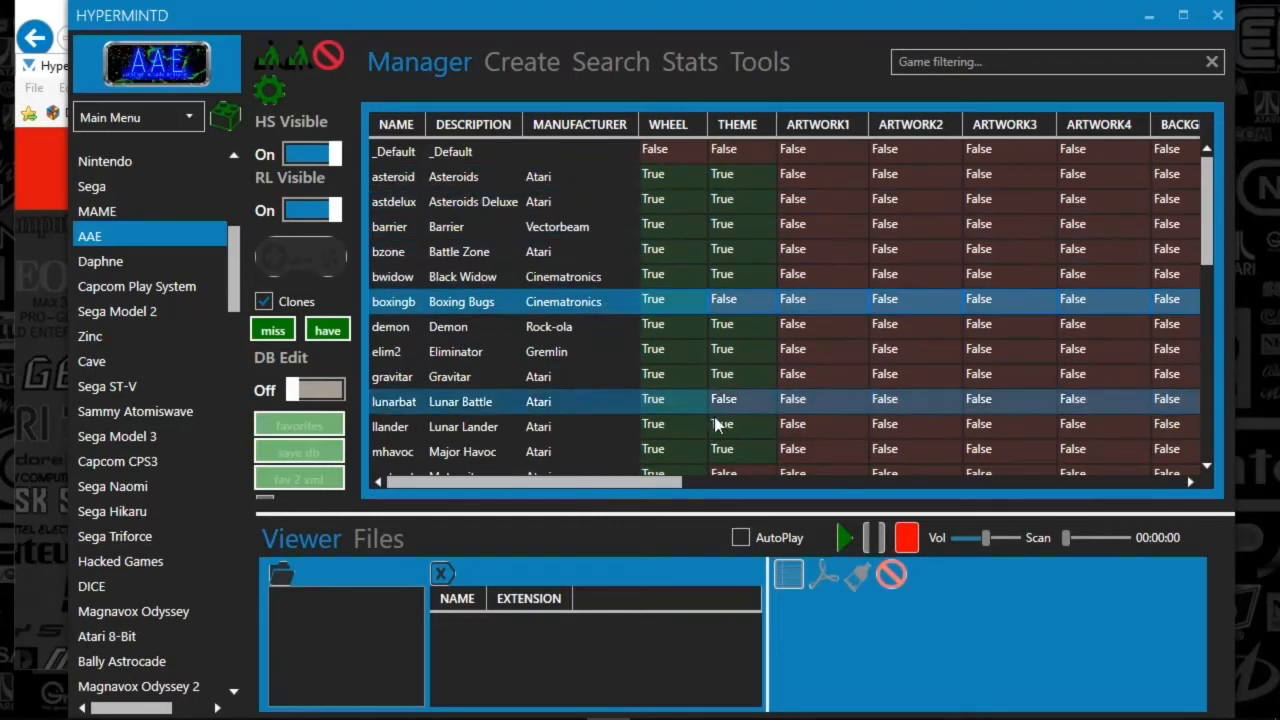
{"action": "left_click_drag", "start_coordinate": [626, 481], "coordinate": [700, 481]}
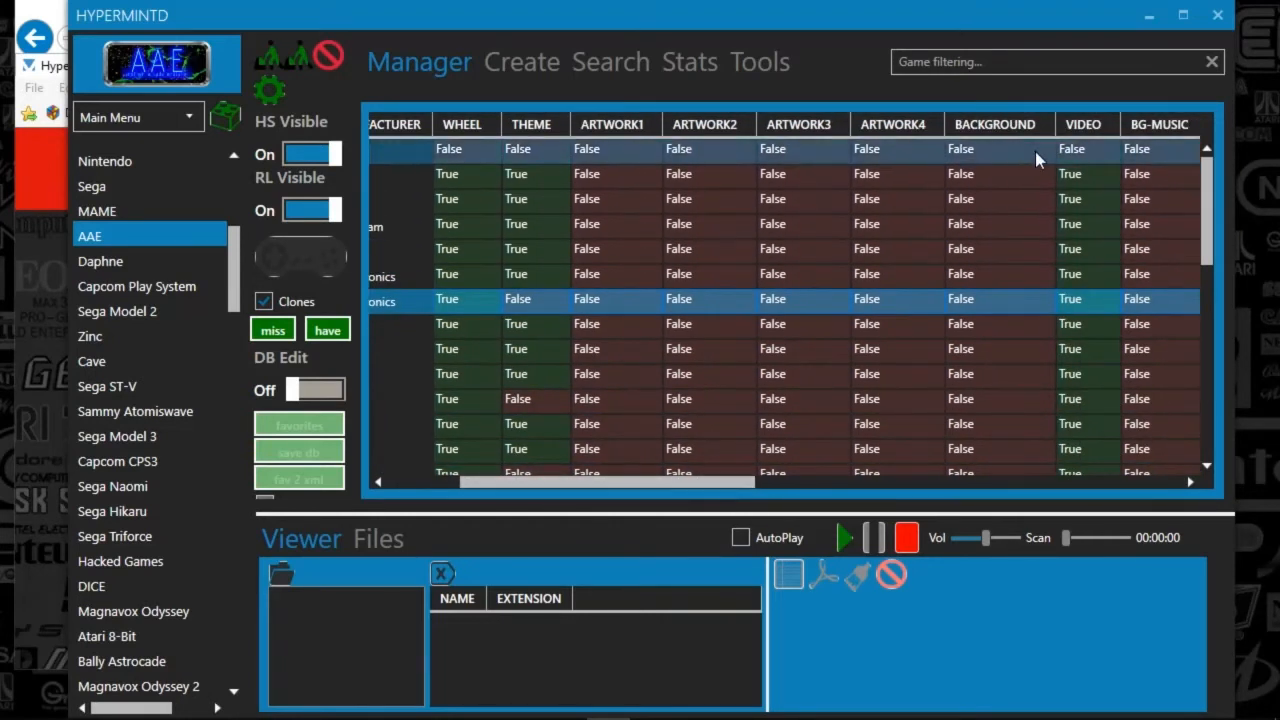
Move the VIDEO column so it sits between THEME and ARTWORK1
{"action": "left_click_drag", "start_coordinate": [1090, 125], "coordinate": [590, 125]}
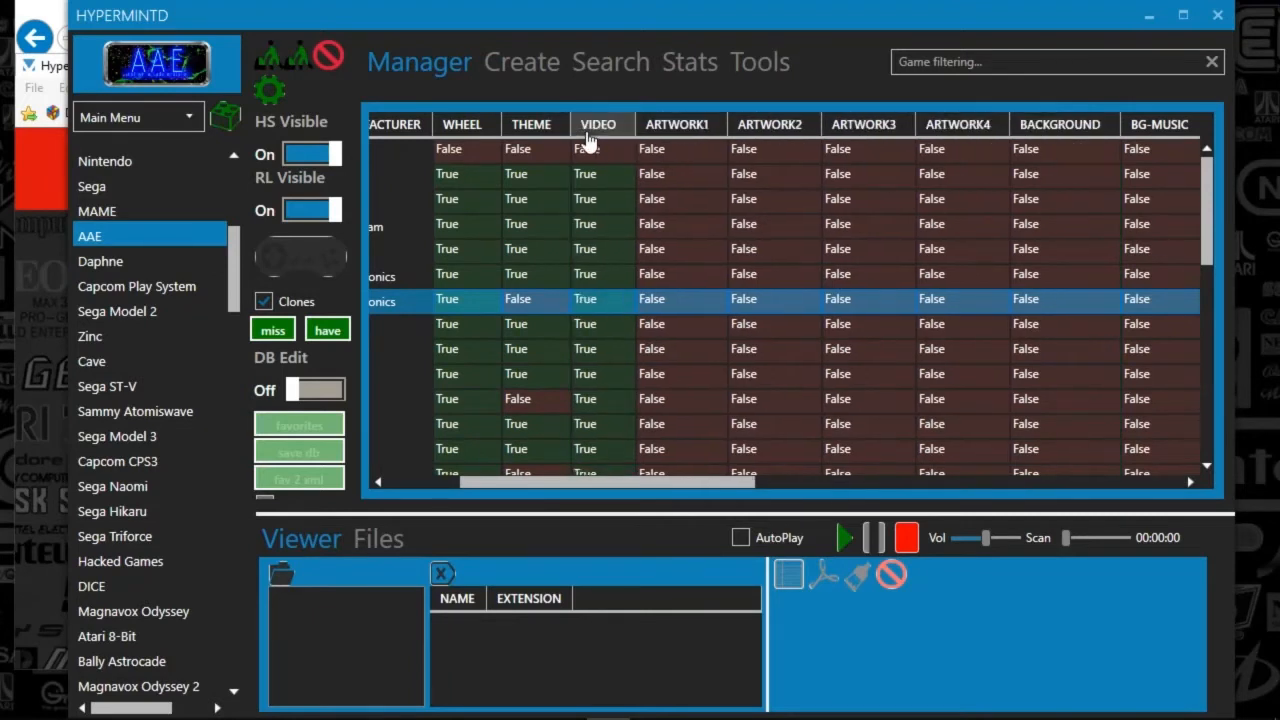
{"action": "left_click_drag", "start_coordinate": [557, 481], "coordinate": [485, 481]}
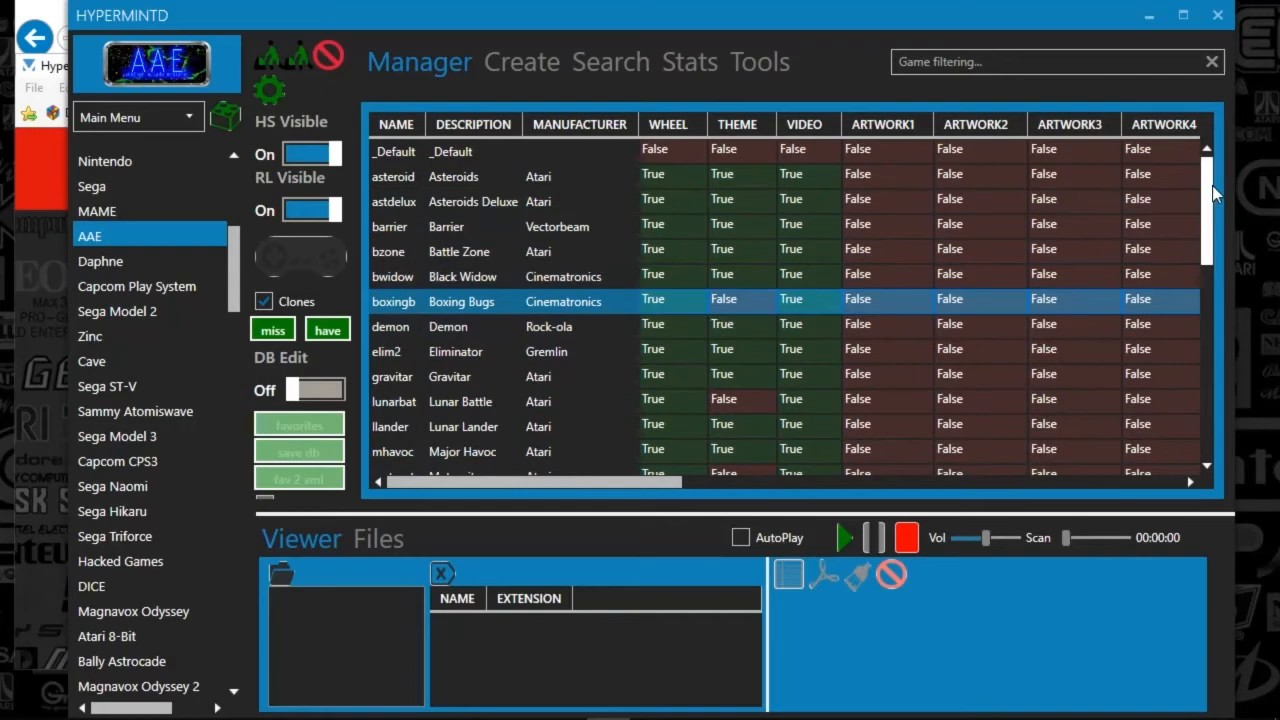
{"action": "left_click_drag", "start_coordinate": [1207, 220], "coordinate": [1190, 460]}
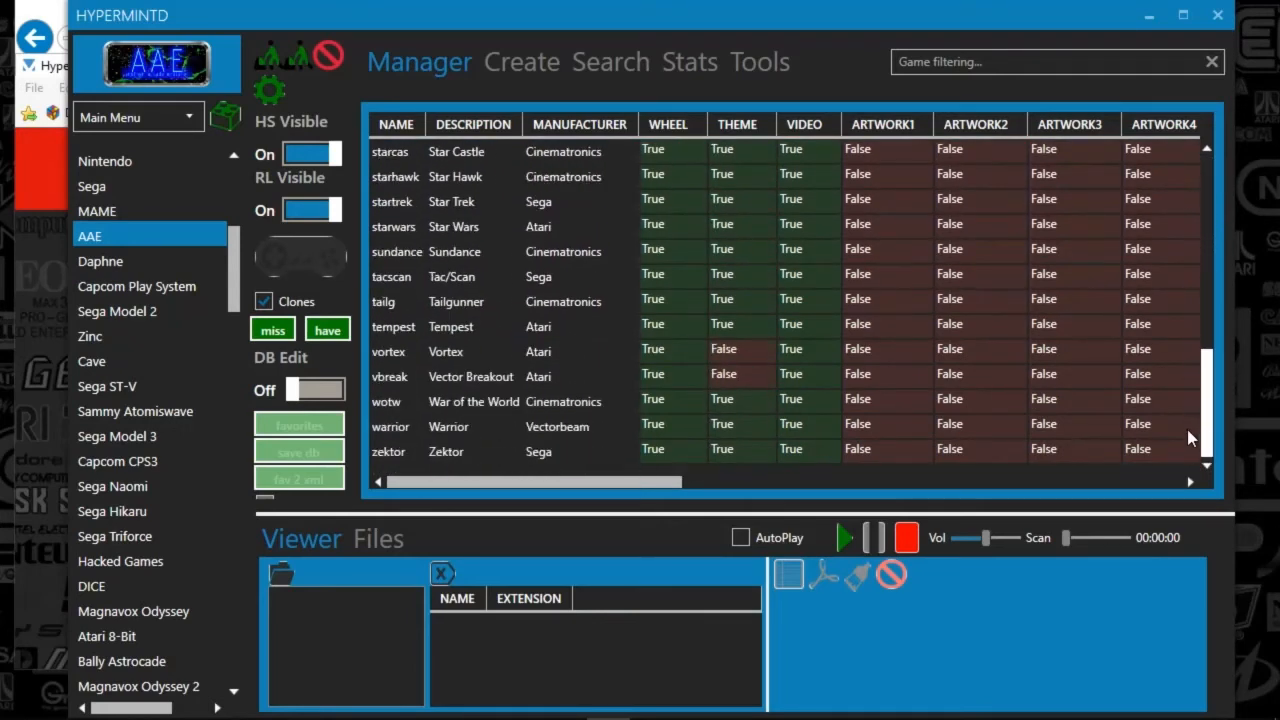
{"action": "scroll", "coordinate": [1187, 460], "scroll_direction": "up", "scroll_amount": 10}
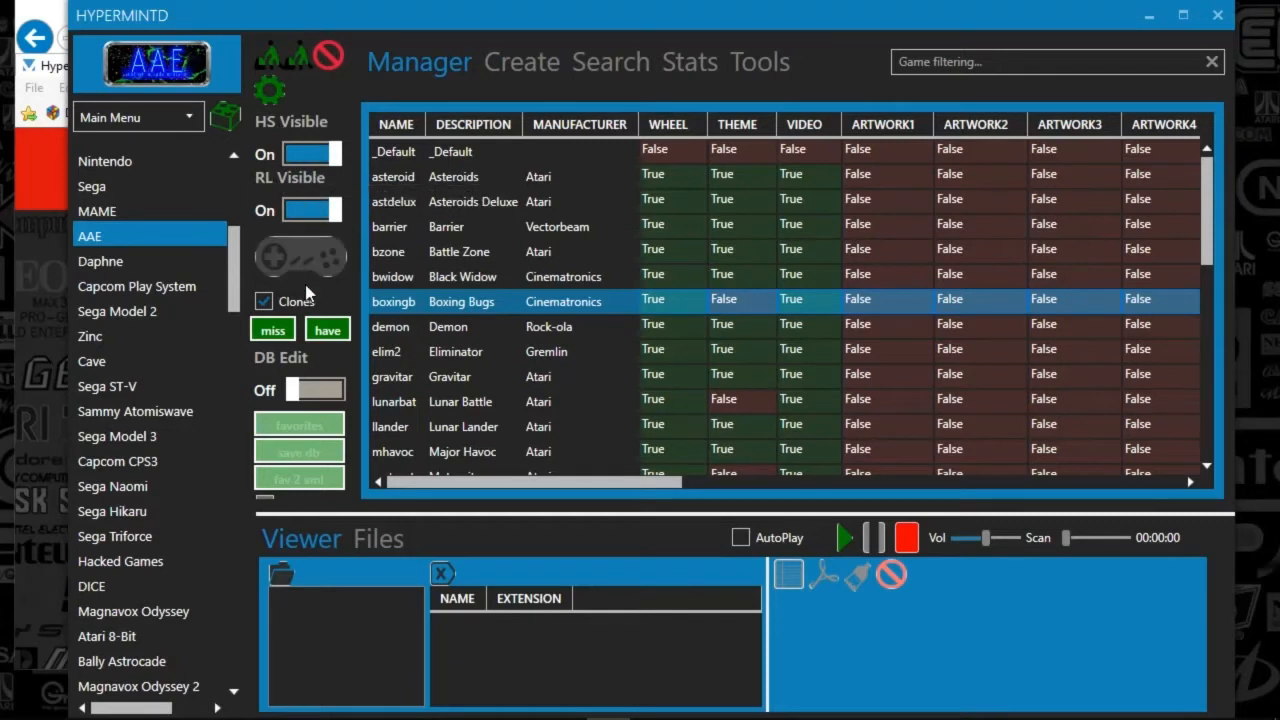
Toggle DB Edit off and on, leaving the AAE list in database-edit mode
{"action": "left_click", "coordinate": [310, 393]}
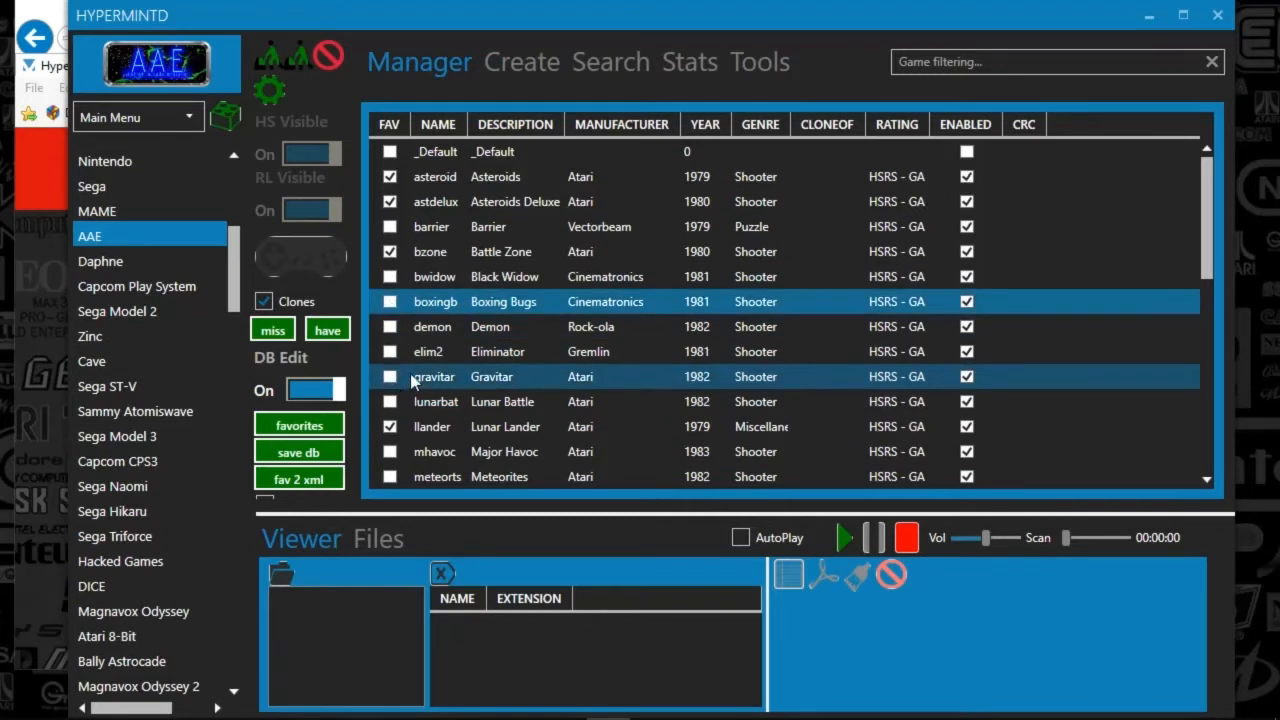
{"action": "left_click", "coordinate": [308, 390]}
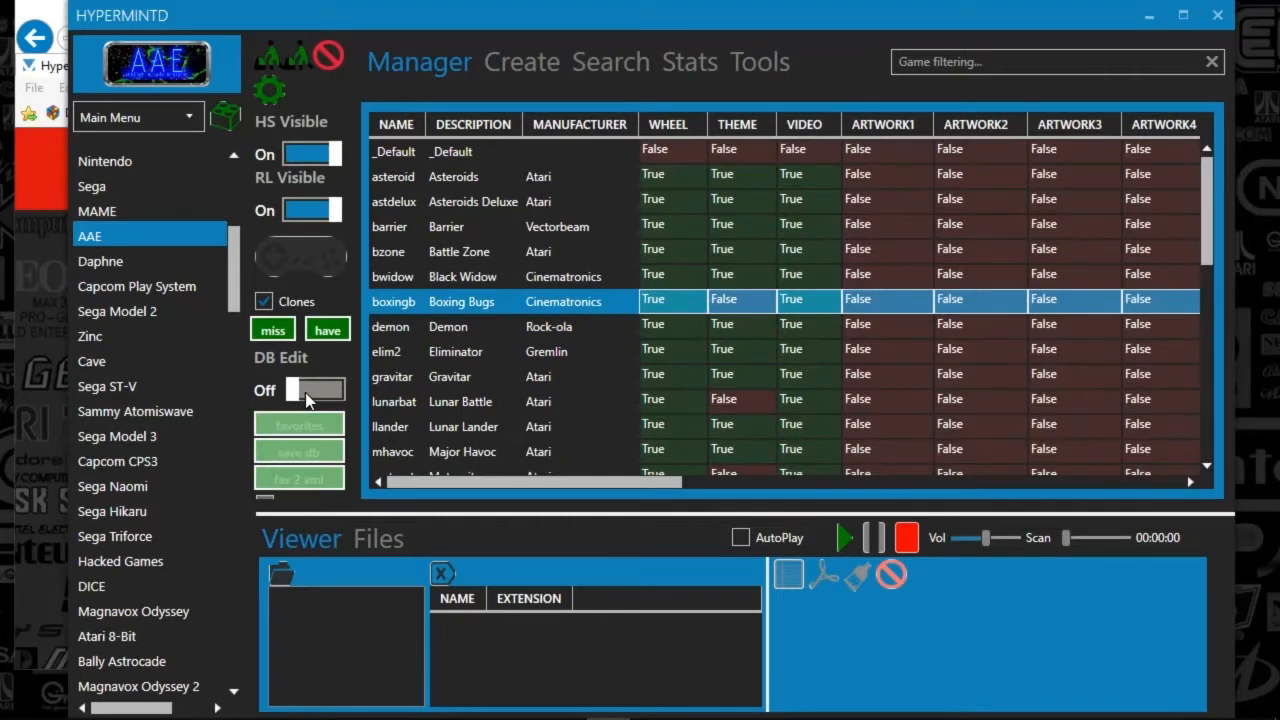
{"action": "left_click", "coordinate": [308, 395]}
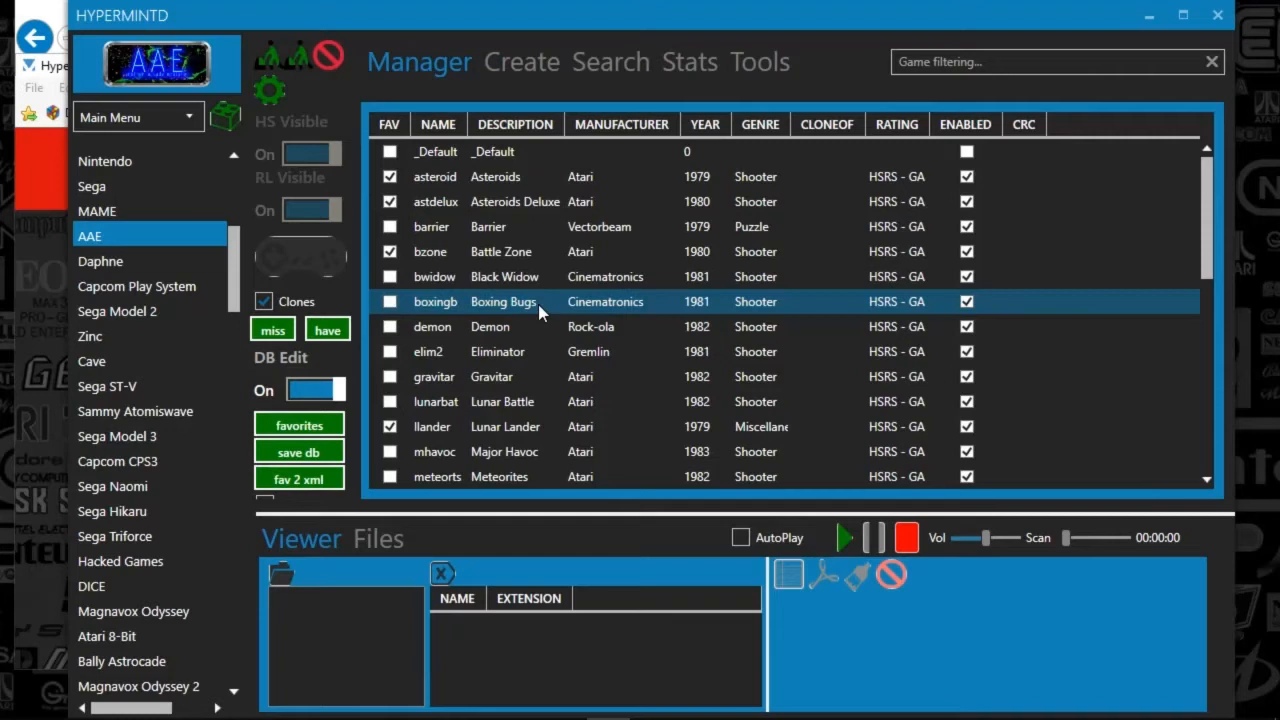
Edit the Boxing Bugs Description, Manufacturer and Genre cells inline
{"action": "left_click", "coordinate": [527, 303]}
{"action": "left_click", "coordinate": [597, 302]}
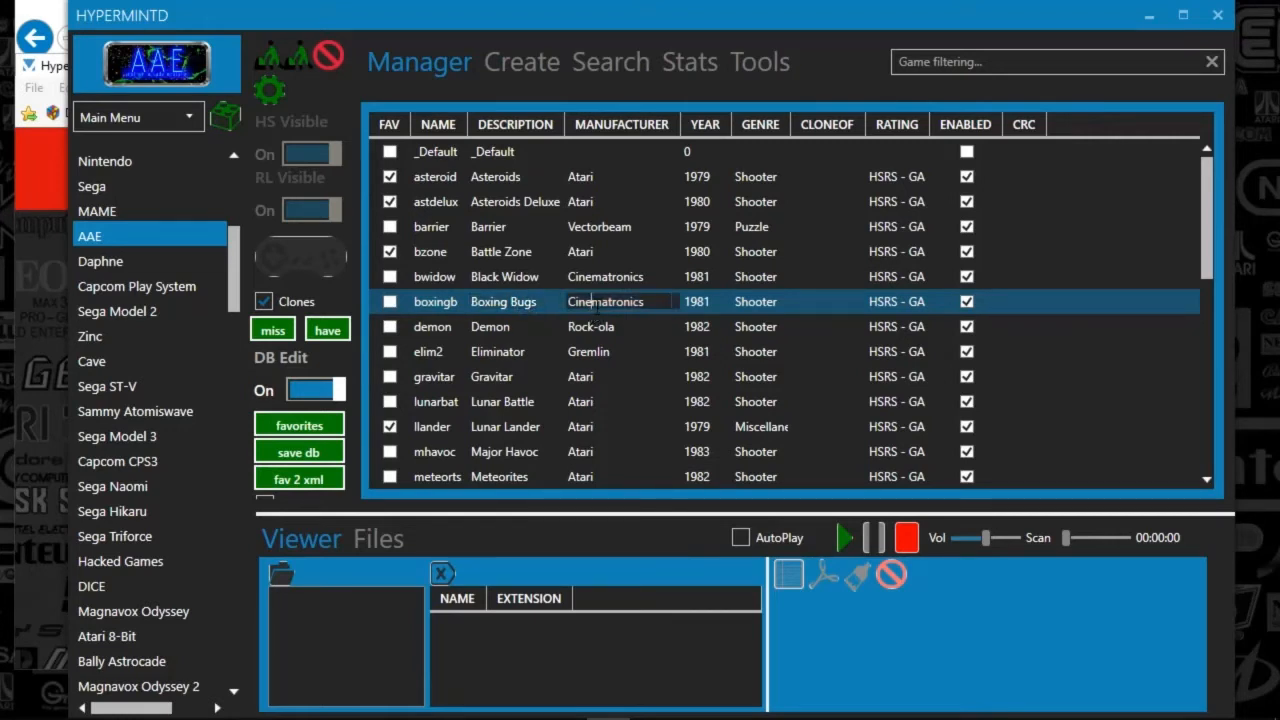
{"action": "left_click", "coordinate": [750, 305]}
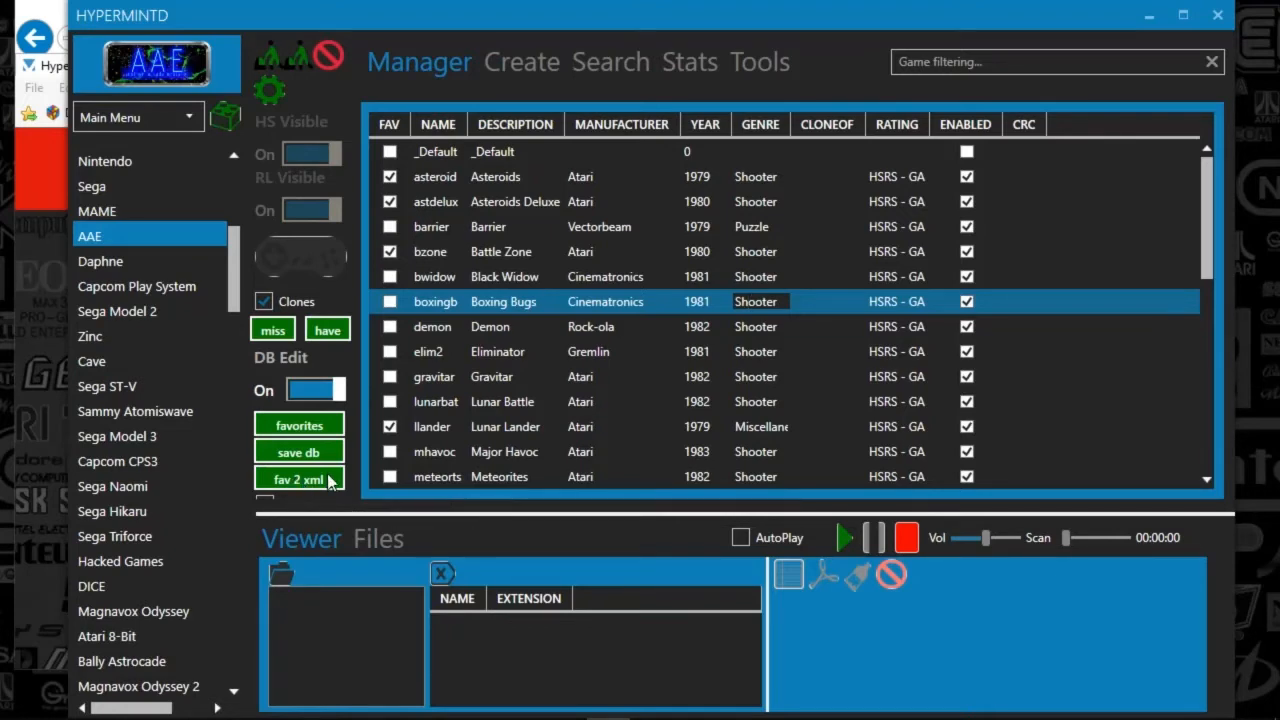
{"action": "mouse_move", "coordinate": [990, 710]}
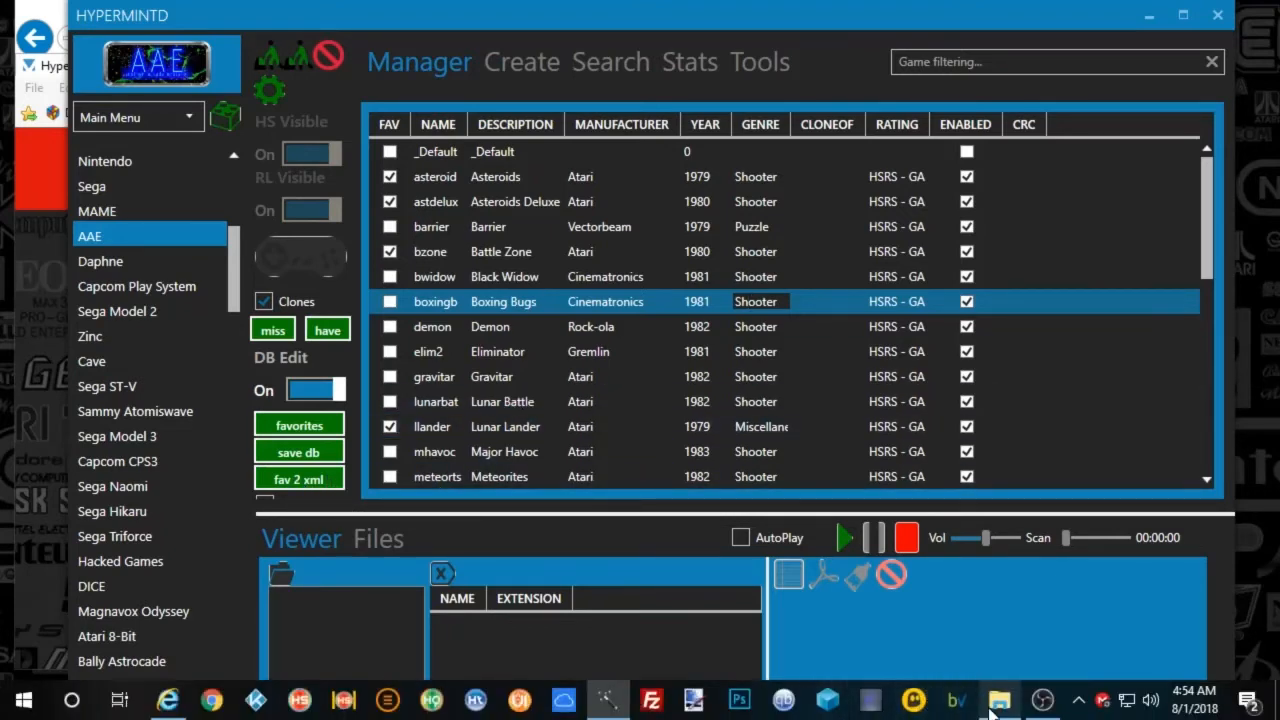
Browse File Explorer to E:\Arcade-PC\hyperspin\Databases\Nintendo Gamecube
{"action": "left_click", "coordinate": [999, 701]}
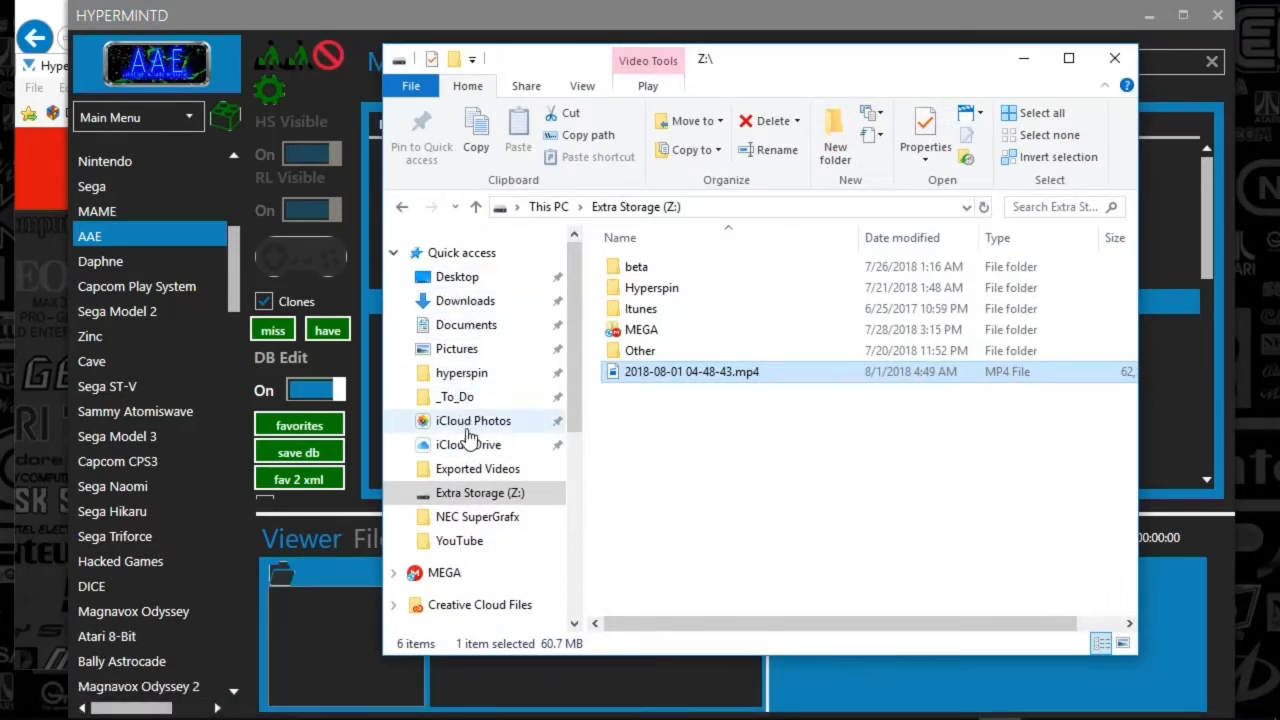
{"action": "left_click", "coordinate": [462, 373]}
{"action": "double_click", "coordinate": [677, 290]}
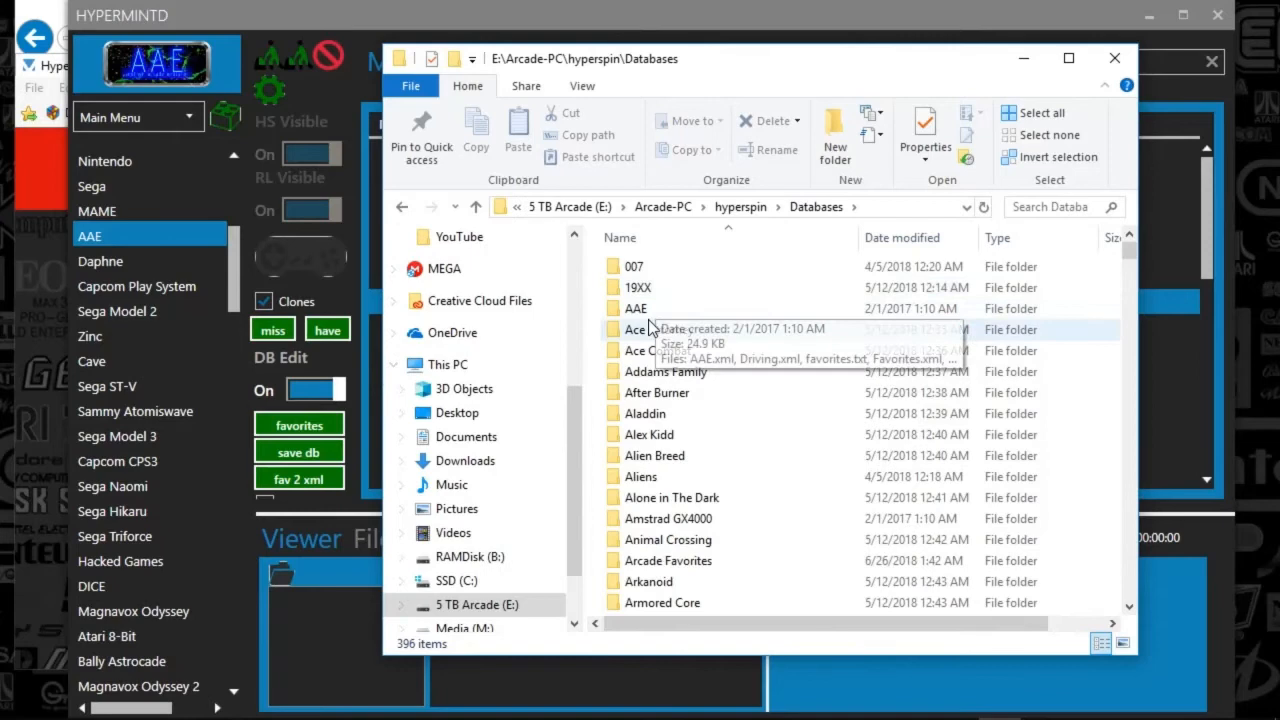
{"action": "scroll", "coordinate": [660, 340], "scroll_direction": "down", "scroll_amount": 15}
{"action": "scroll", "coordinate": [690, 410], "scroll_direction": "down", "scroll_amount": 20}
{"action": "scroll", "coordinate": [697, 430], "scroll_direction": "down", "scroll_amount": 6}
{"action": "scroll", "coordinate": [690, 438], "scroll_direction": "down", "scroll_amount": 15}
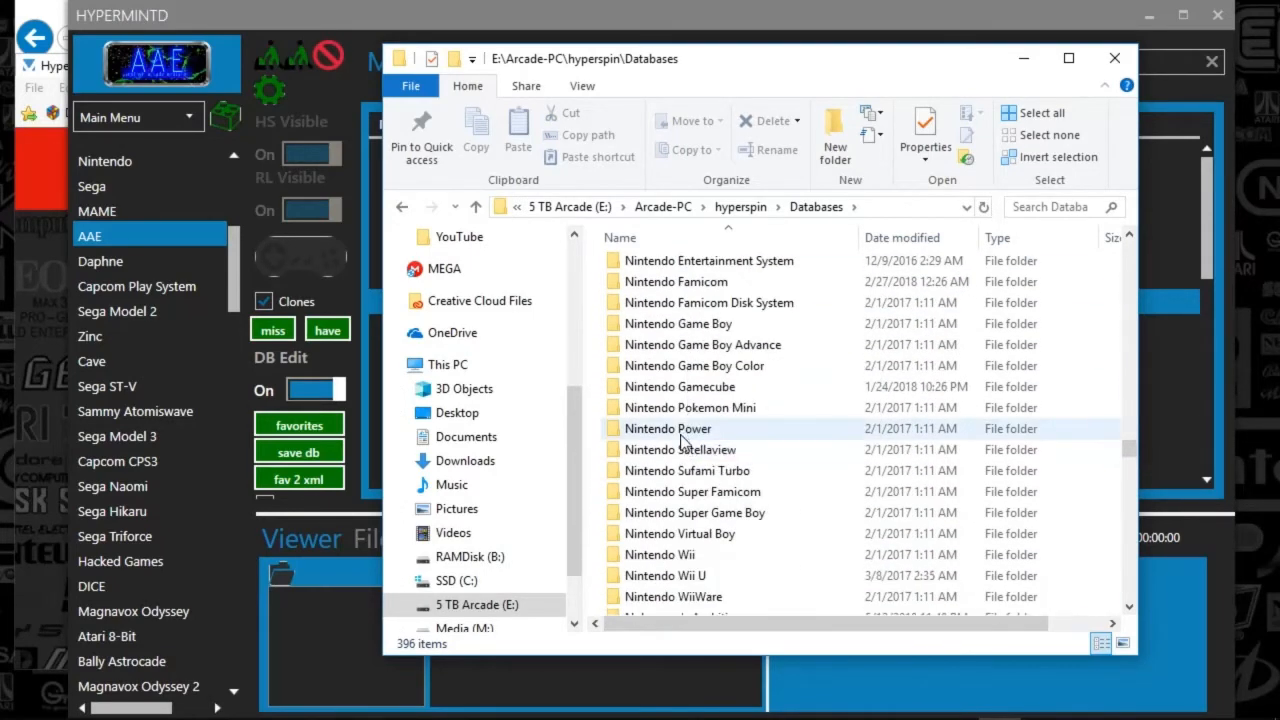
{"action": "double_click", "coordinate": [680, 387]}
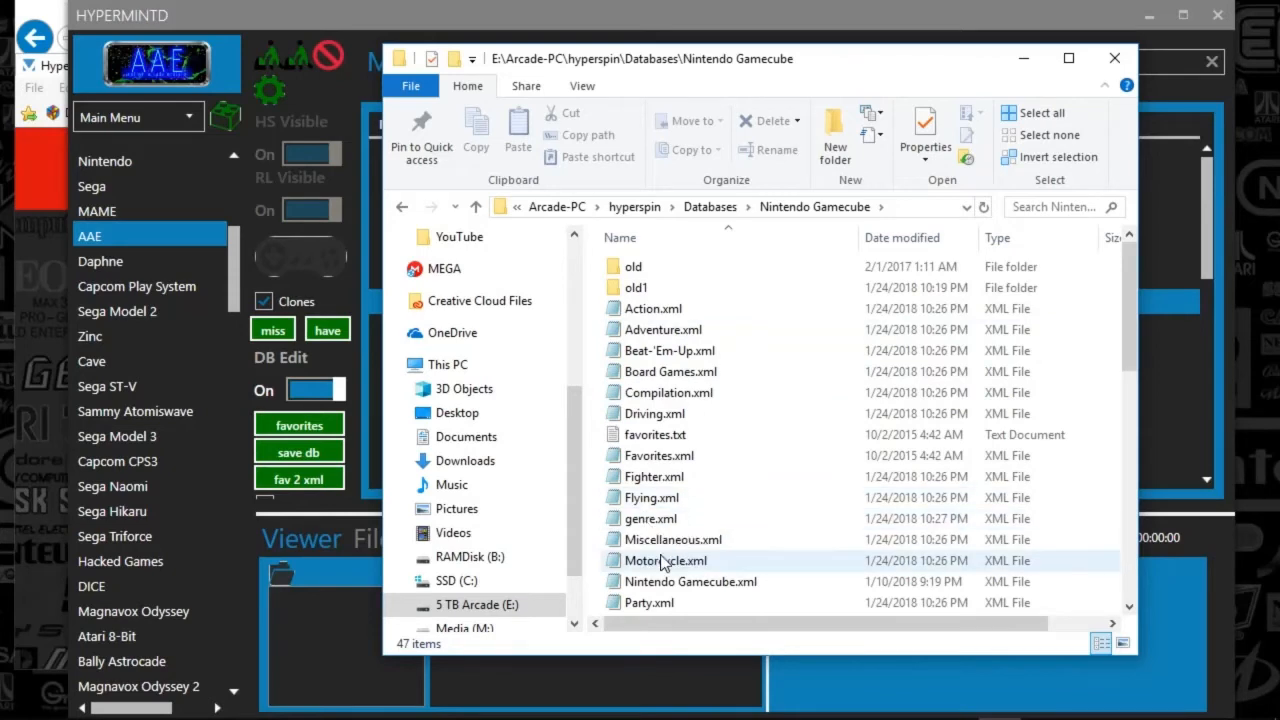
View Favorites.xml as text in Notepad via Edit, then close Notepad
{"action": "left_click", "coordinate": [659, 458]}
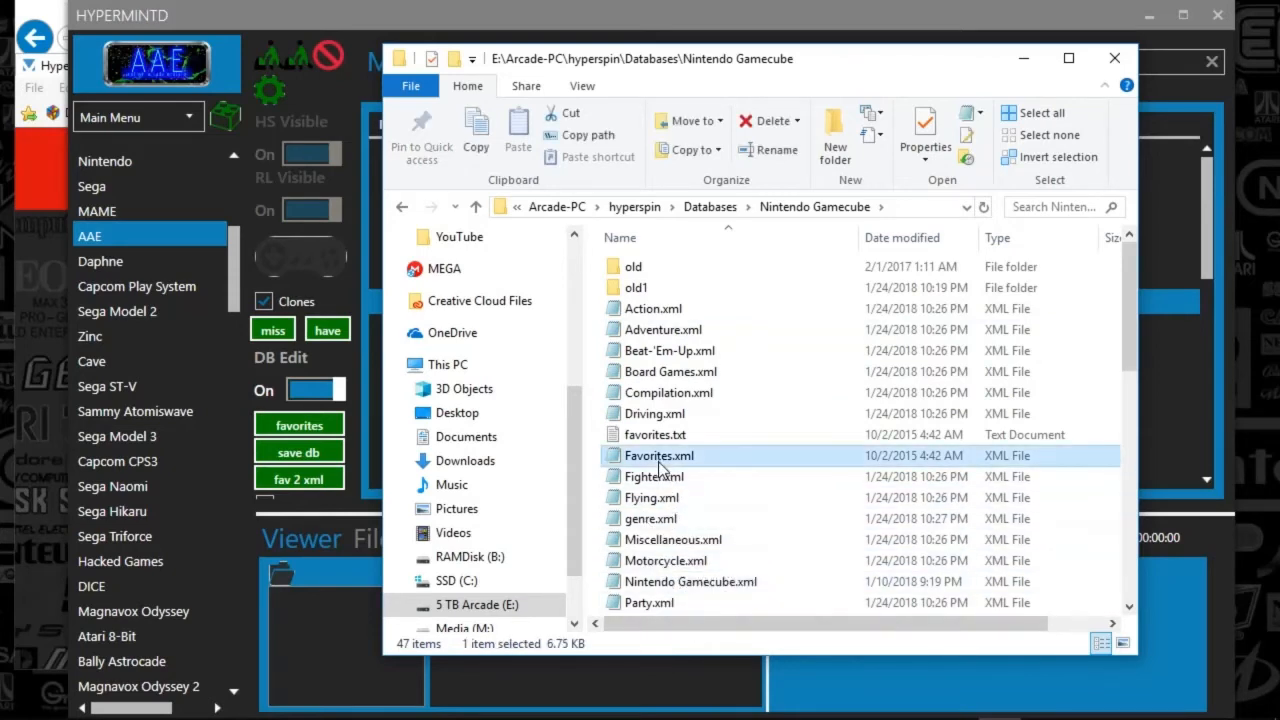
{"action": "right_click", "coordinate": [659, 466]}
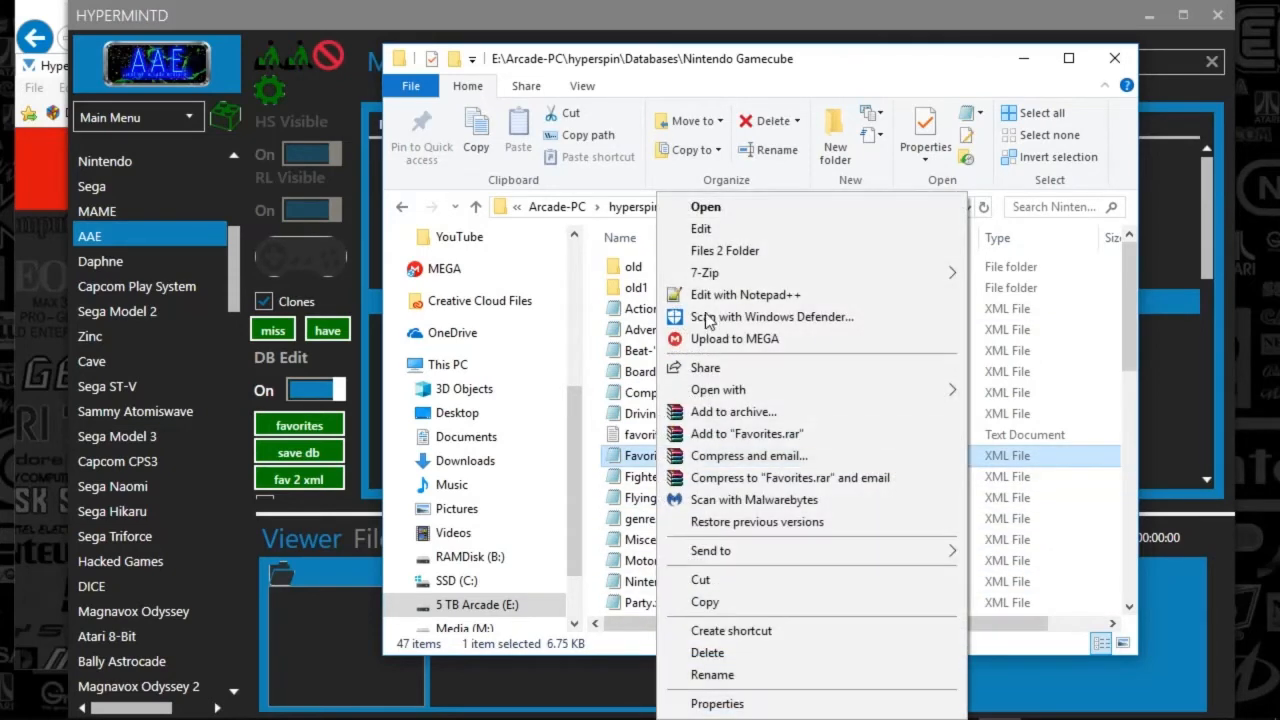
{"action": "left_click", "coordinate": [707, 229]}
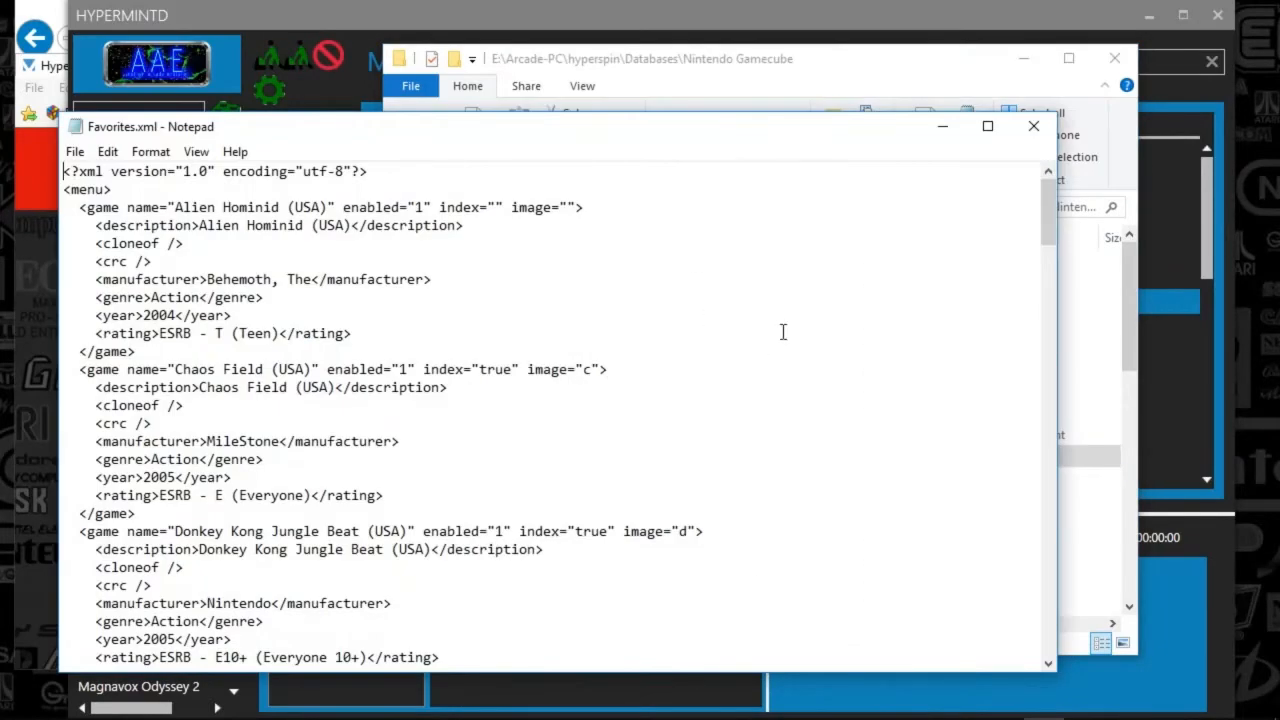
{"action": "left_click", "coordinate": [1033, 126]}
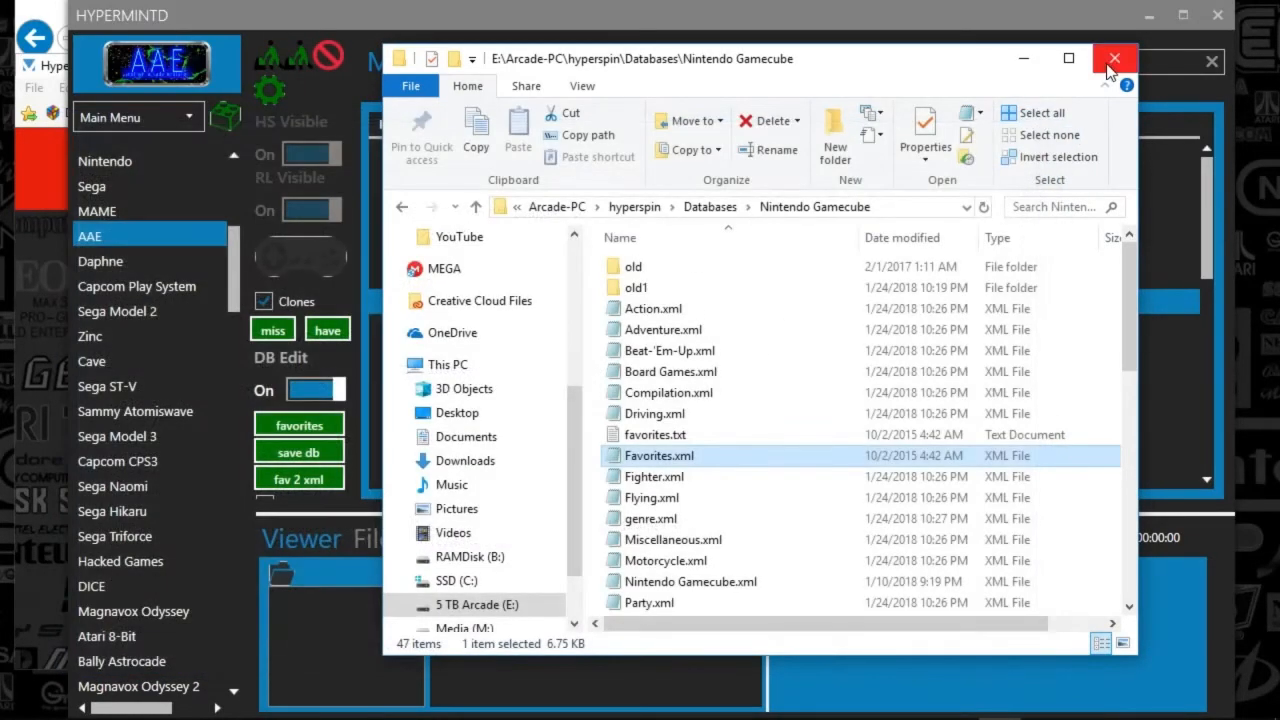
Close Explorer, enlarge the game list, and switch DB Edit off to show media audit columns
{"action": "left_click", "coordinate": [1107, 62]}
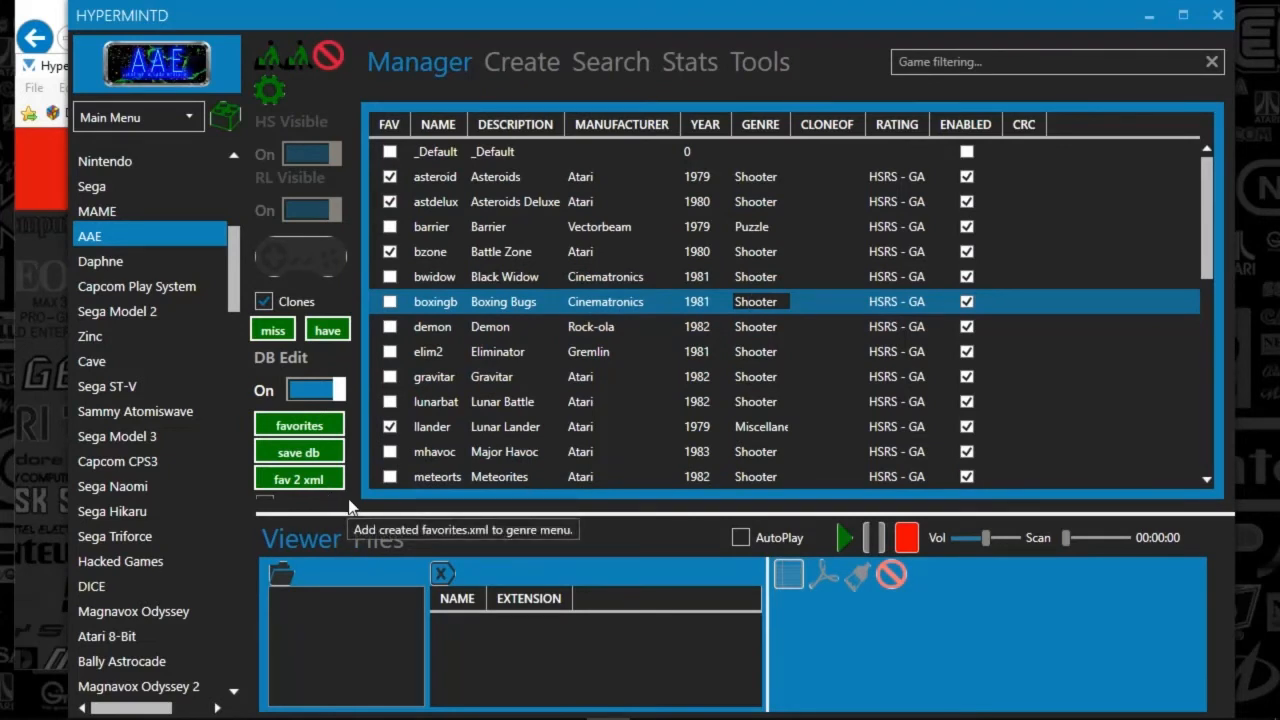
{"action": "mouse_move", "coordinate": [327, 513]}
{"action": "left_mouse_down"}
{"action": "mouse_move", "coordinate": [337, 558]}
{"action": "mouse_move", "coordinate": [348, 492]}
{"action": "left_mouse_up"}
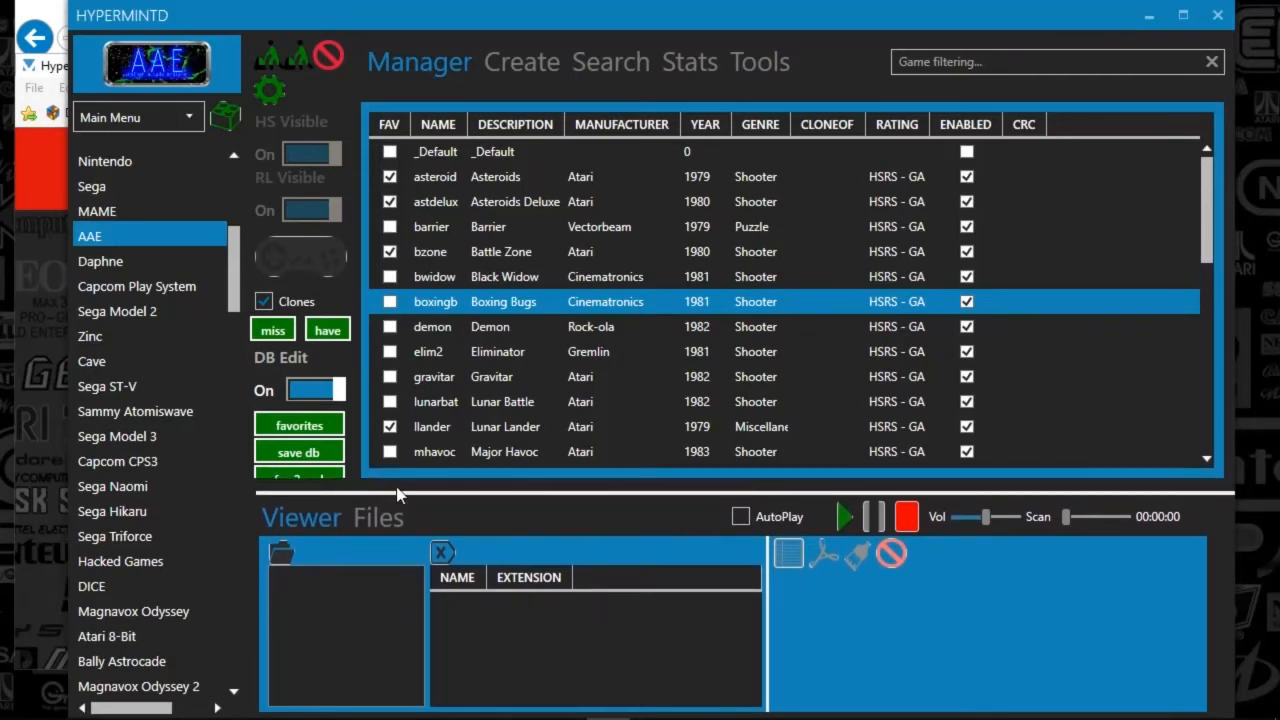
{"action": "left_click", "coordinate": [322, 392]}
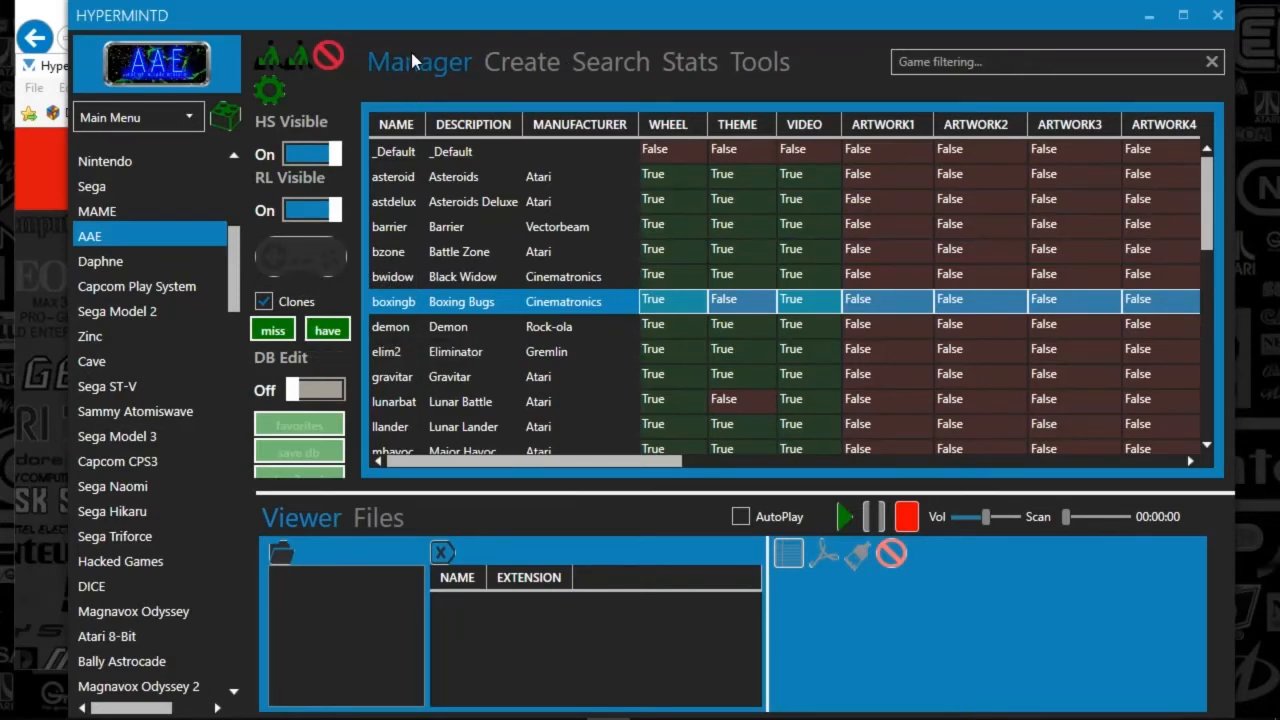
Browse the Create tools — MultiSys, BezelEdit, Cards — and settle on the Wheels creator
{"action": "left_click", "coordinate": [515, 64]}
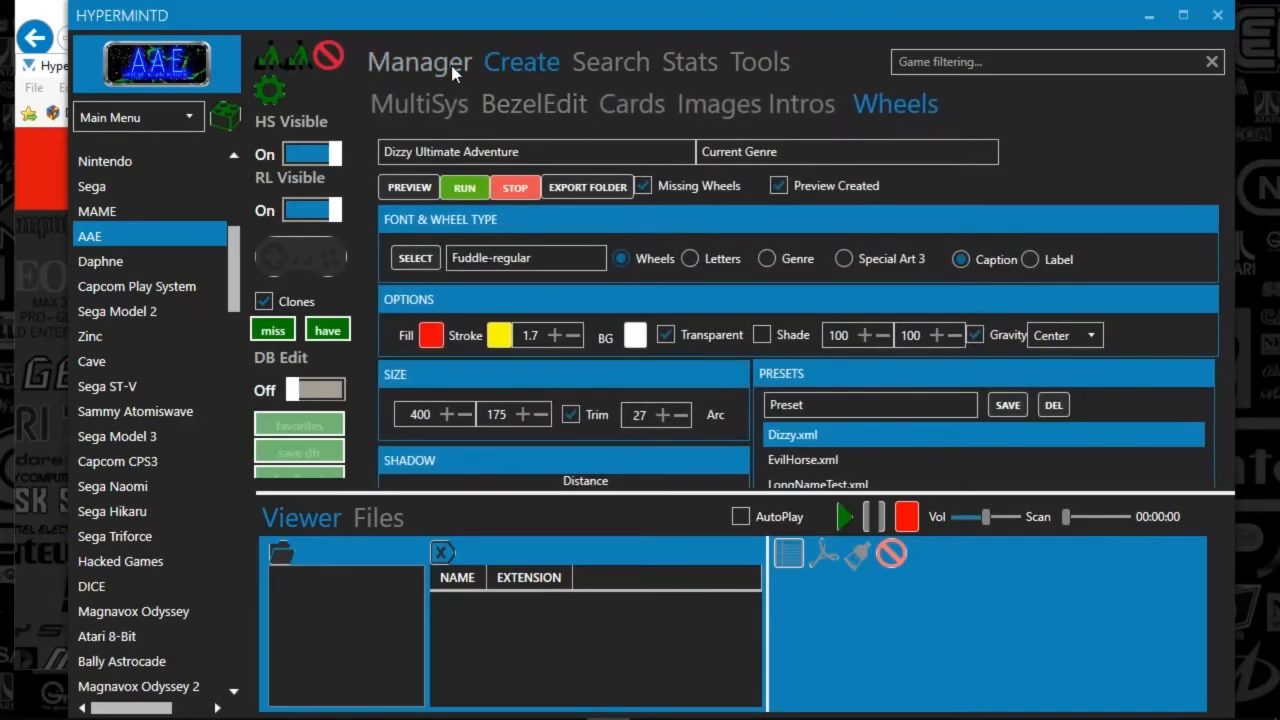
{"action": "left_click", "coordinate": [418, 100]}
{"action": "left_click", "coordinate": [574, 108]}
{"action": "left_click", "coordinate": [622, 106]}
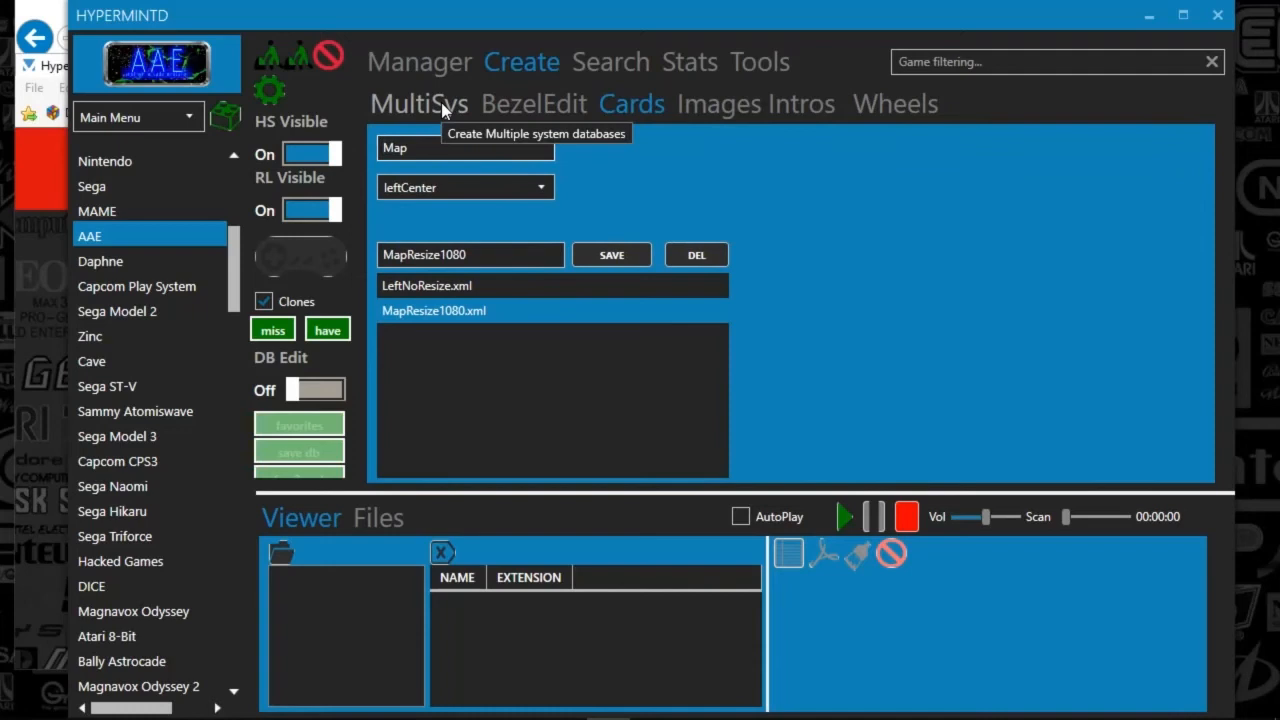
{"action": "left_click", "coordinate": [442, 102]}
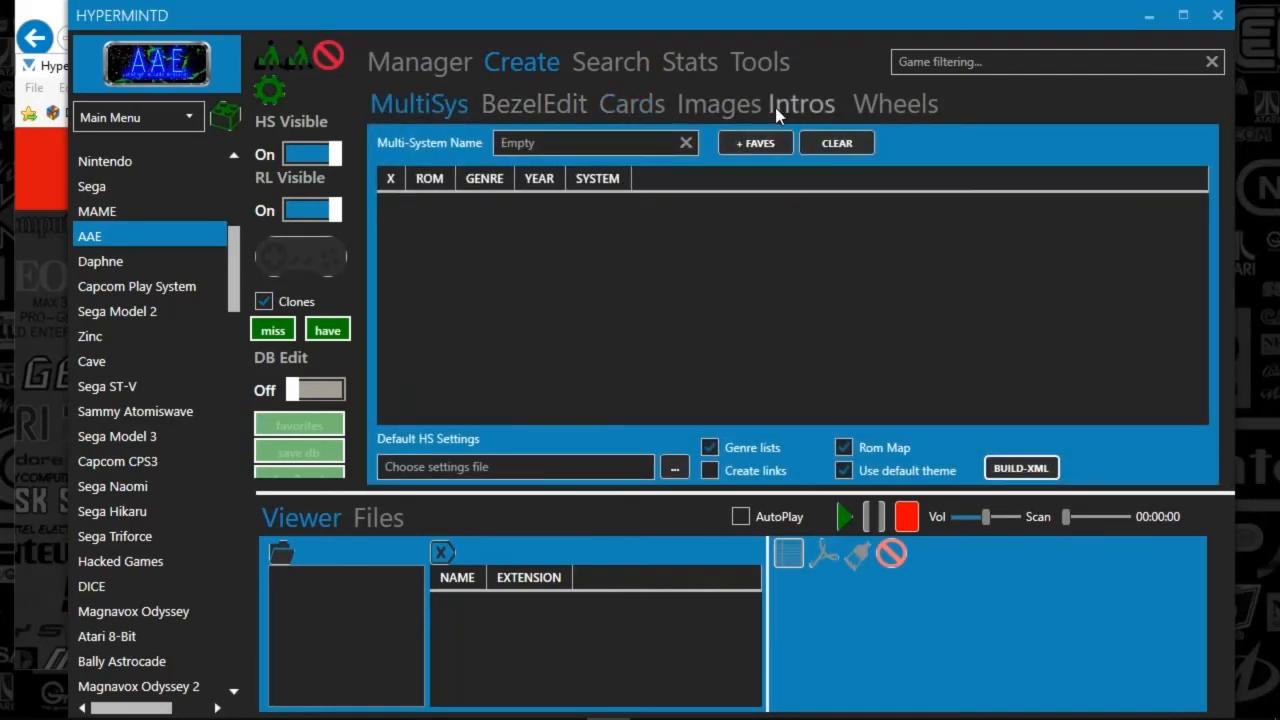
{"action": "left_click", "coordinate": [876, 113]}
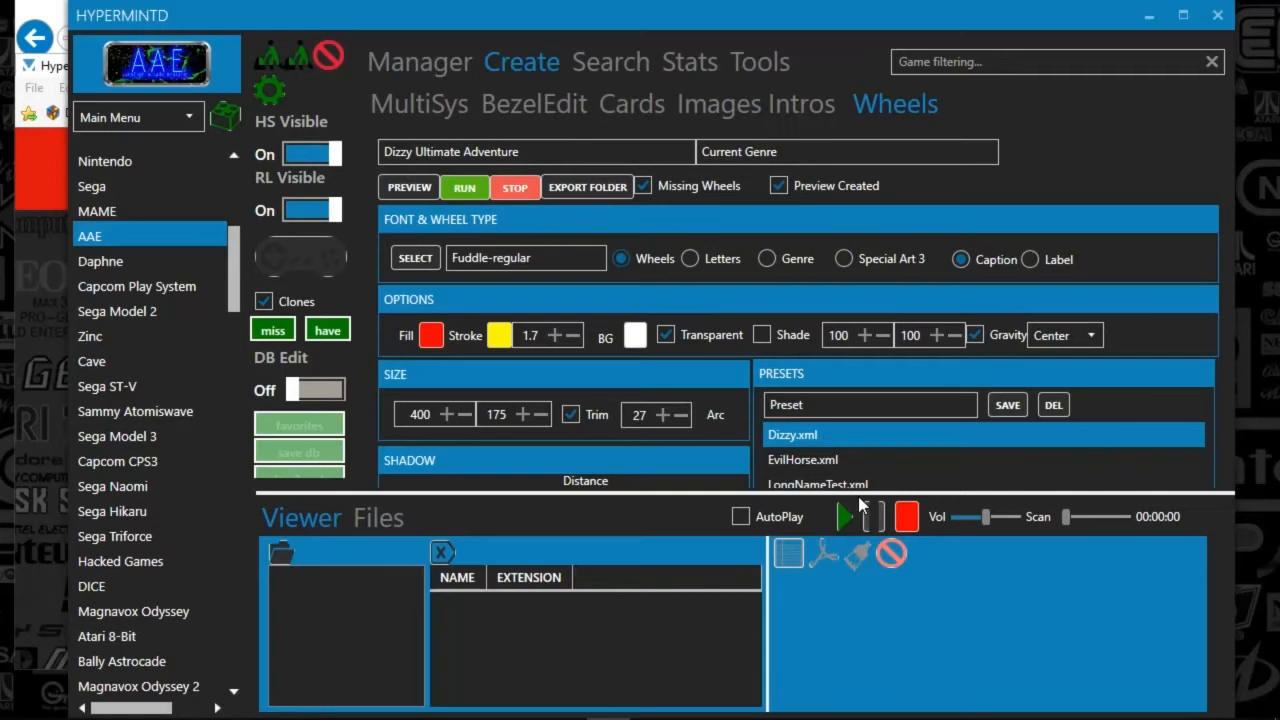
Load the EvilHorse then Dizzy preset and preview Dizzy Ultimate Adventure wheel art
{"action": "left_click", "coordinate": [803, 462]}
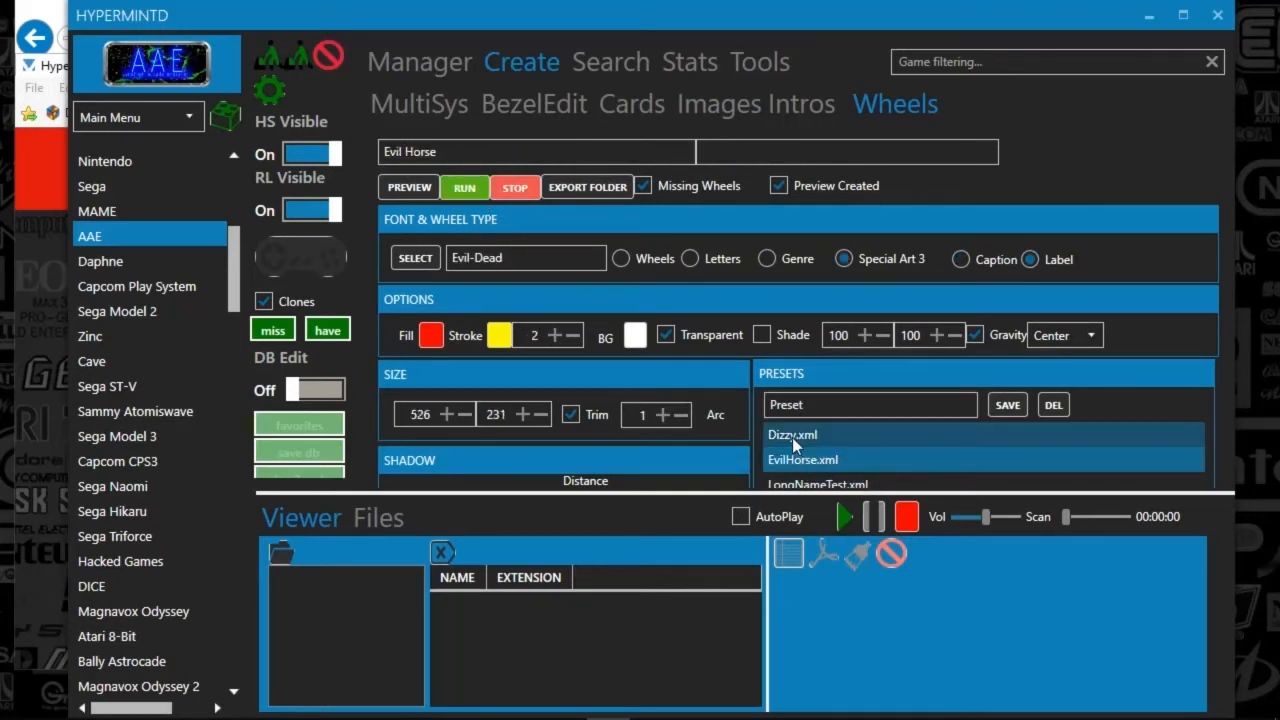
{"action": "left_click", "coordinate": [791, 438]}
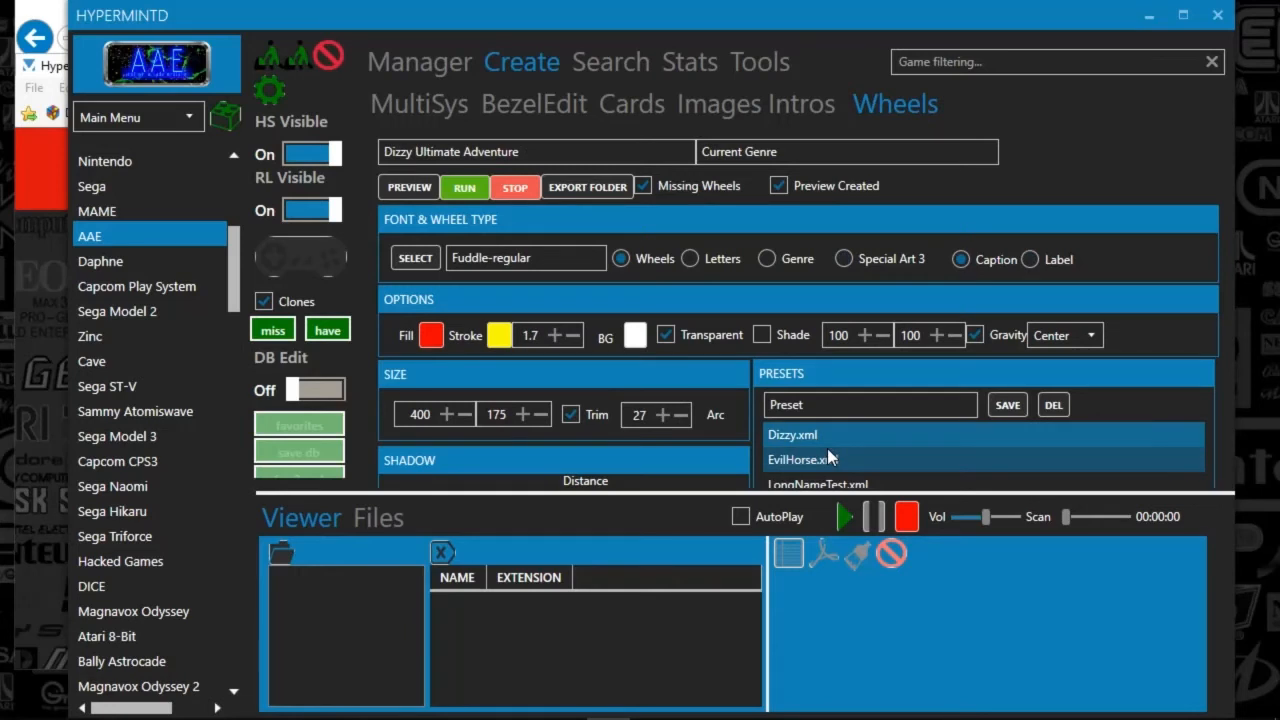
{"action": "left_click", "coordinate": [390, 196]}
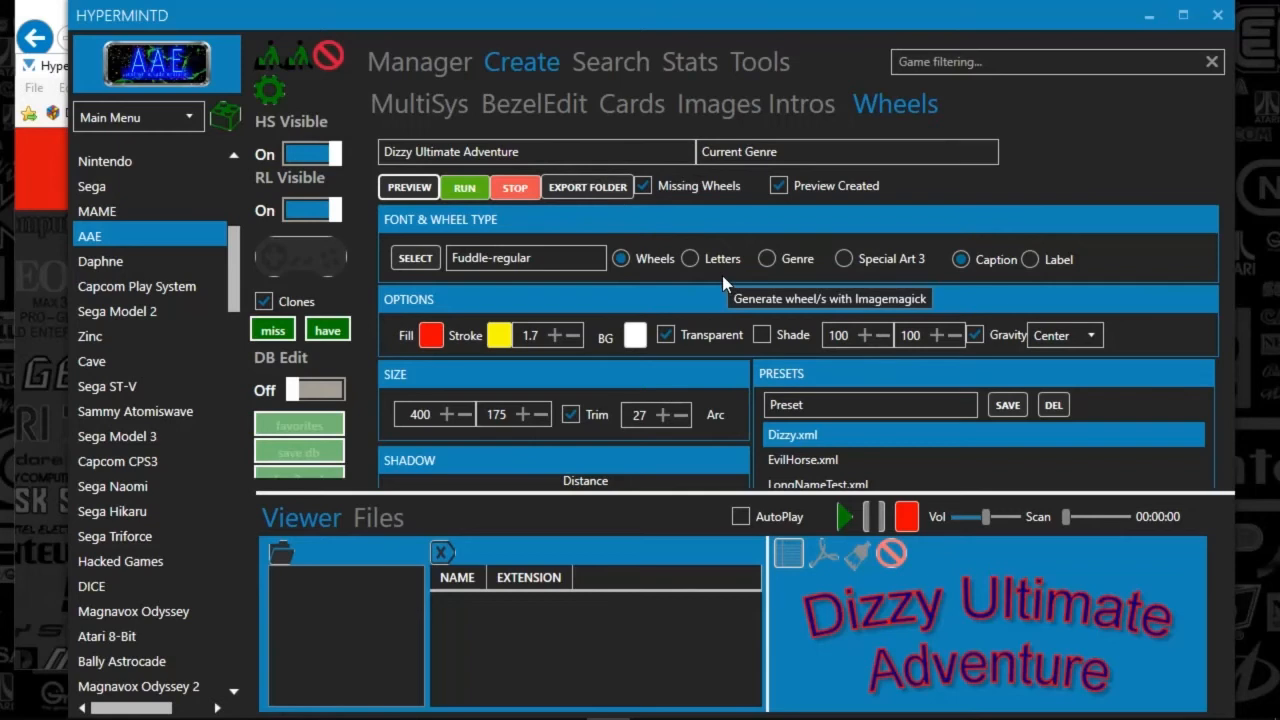
{"action": "left_click", "coordinate": [600, 192]}
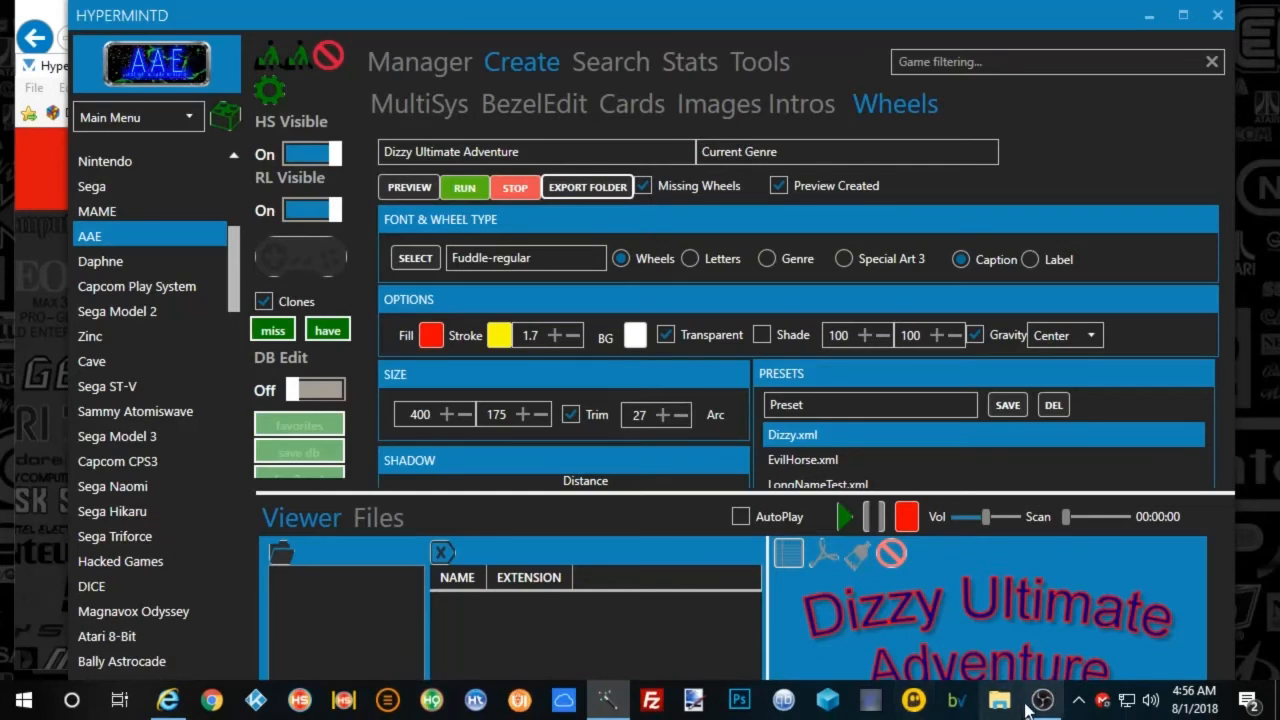
Browse File Explorer through hyperspin > zips > tools into the Hypermint program folder
{"action": "left_click", "coordinate": [1003, 703]}
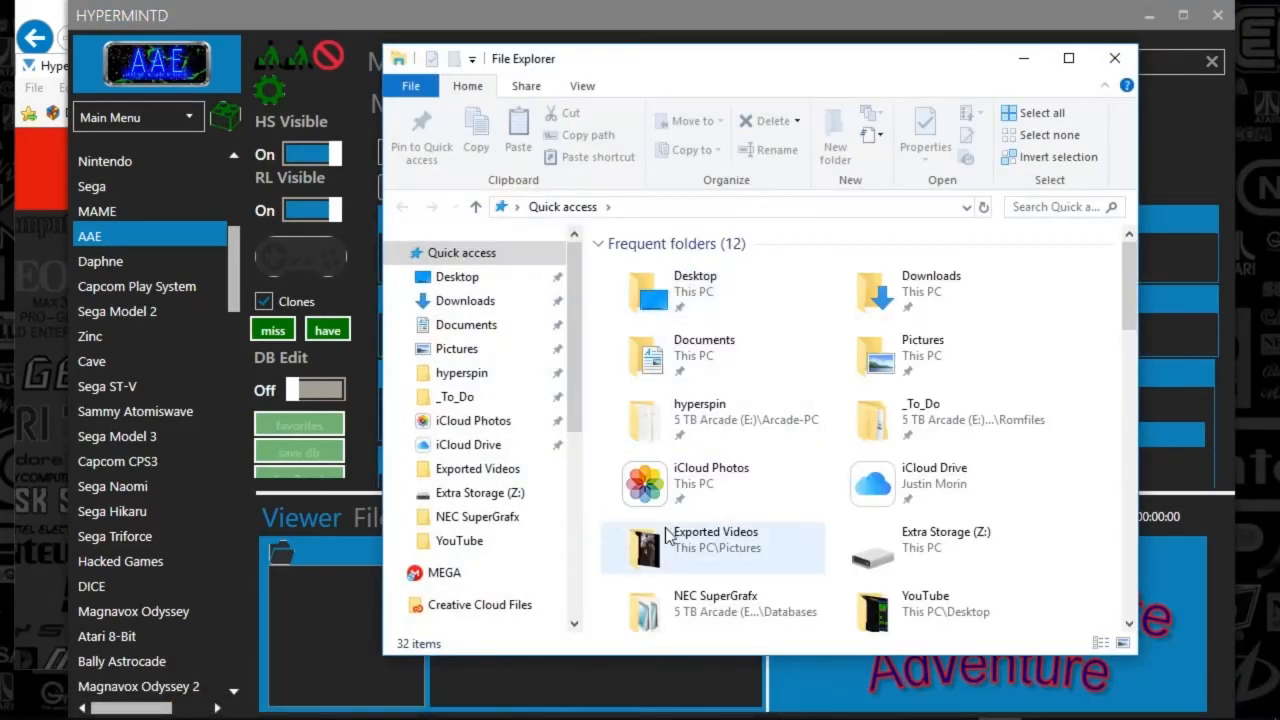
{"action": "double_click", "coordinate": [722, 412]}
{"action": "scroll", "coordinate": [640, 563], "scroll_direction": "down", "scroll_amount": 6}
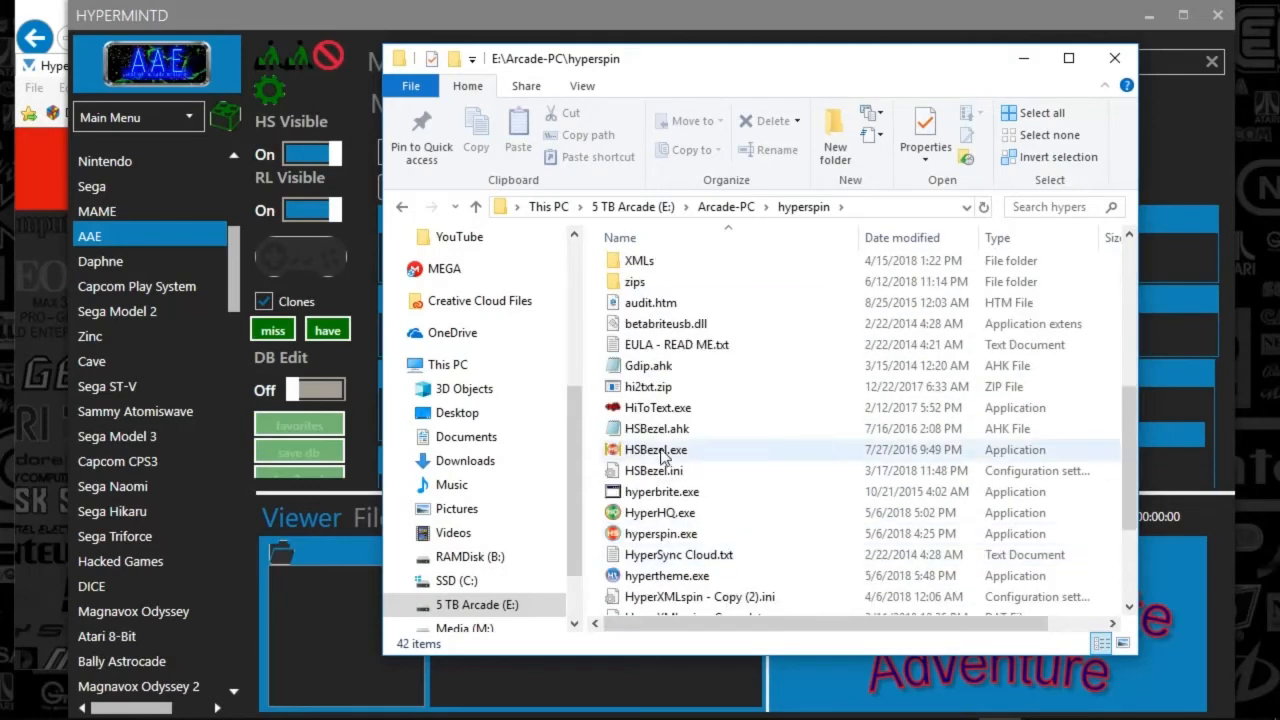
{"action": "double_click", "coordinate": [634, 282]}
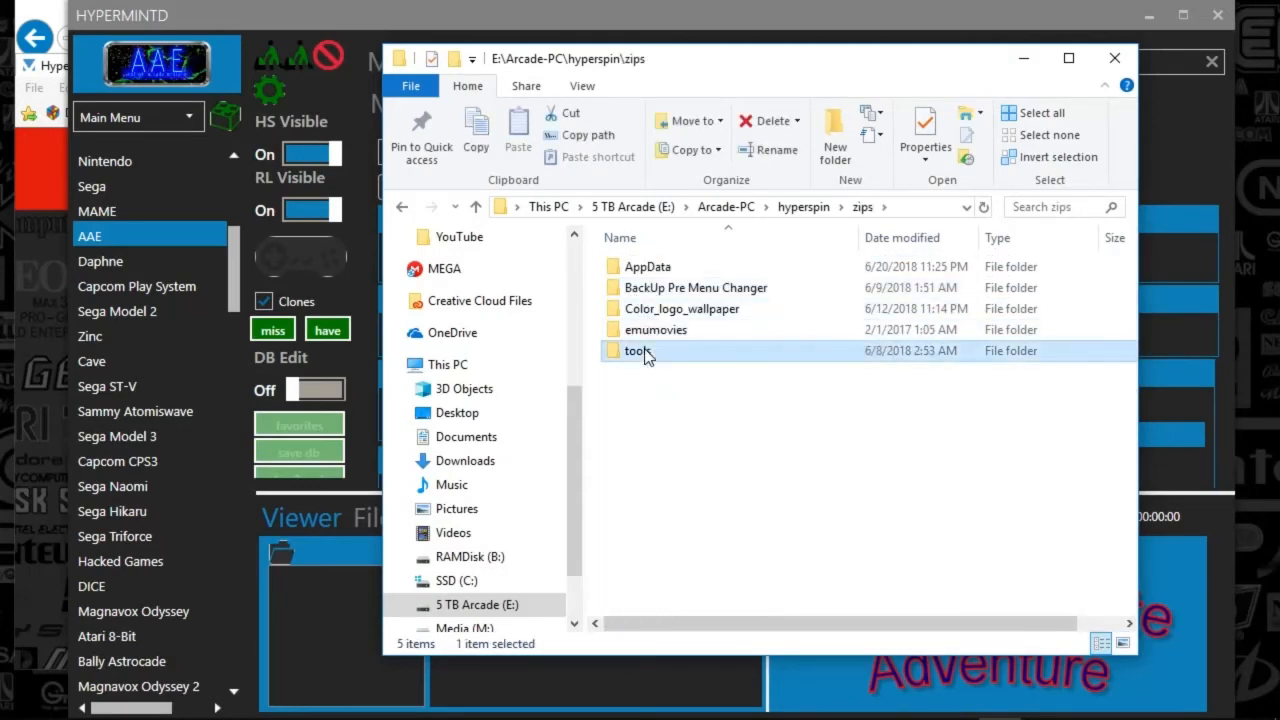
{"action": "double_click", "coordinate": [646, 353]}
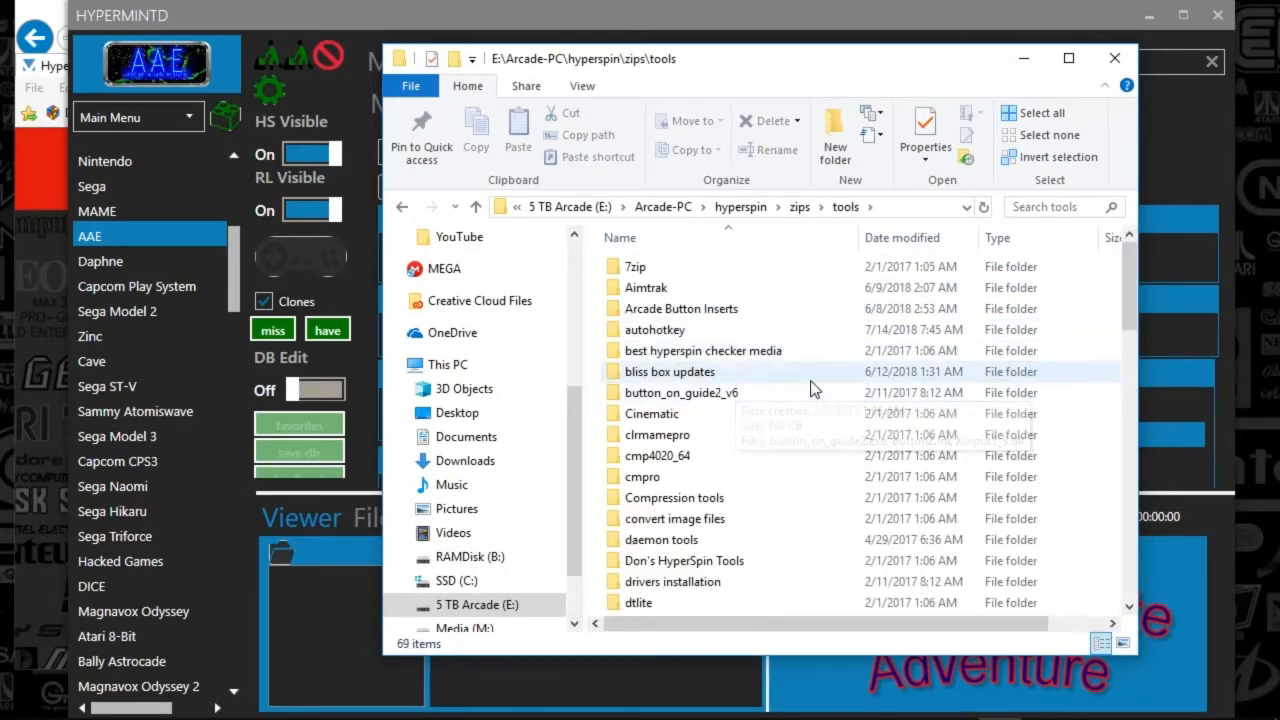
{"action": "left_click_drag", "start_coordinate": [1124, 285], "coordinate": [1119, 395]}
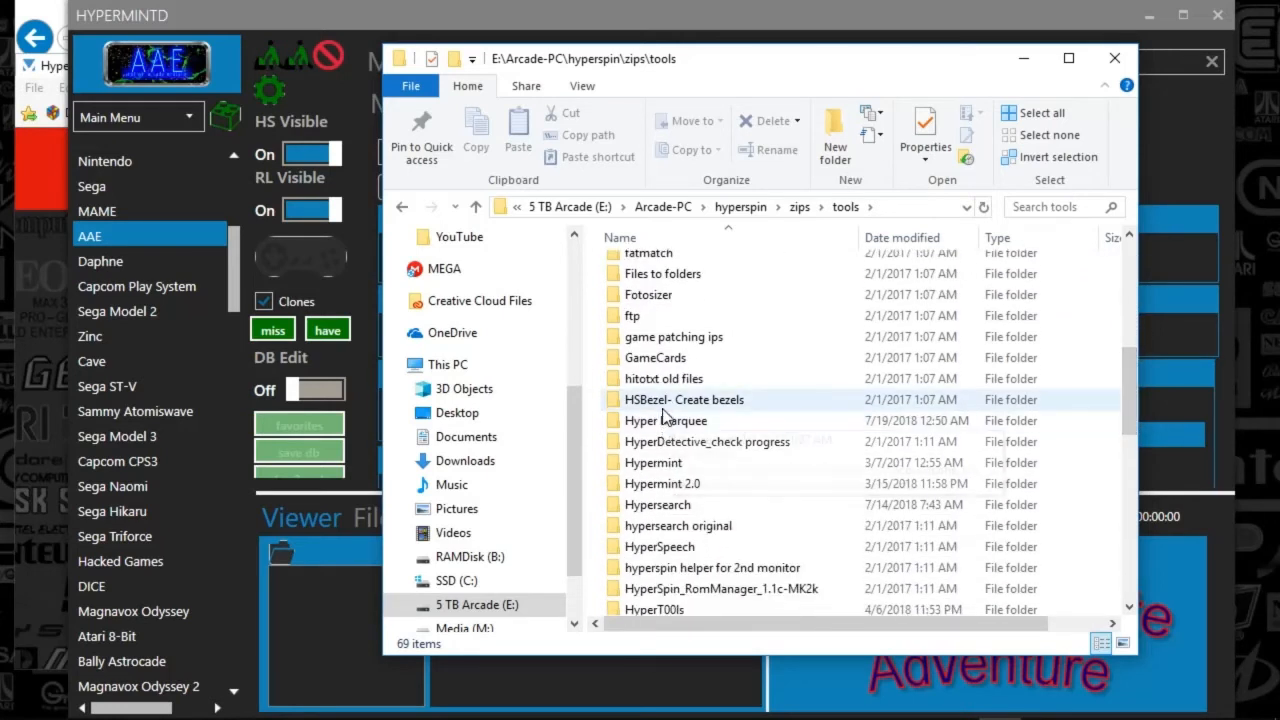
{"action": "double_click", "coordinate": [659, 470]}
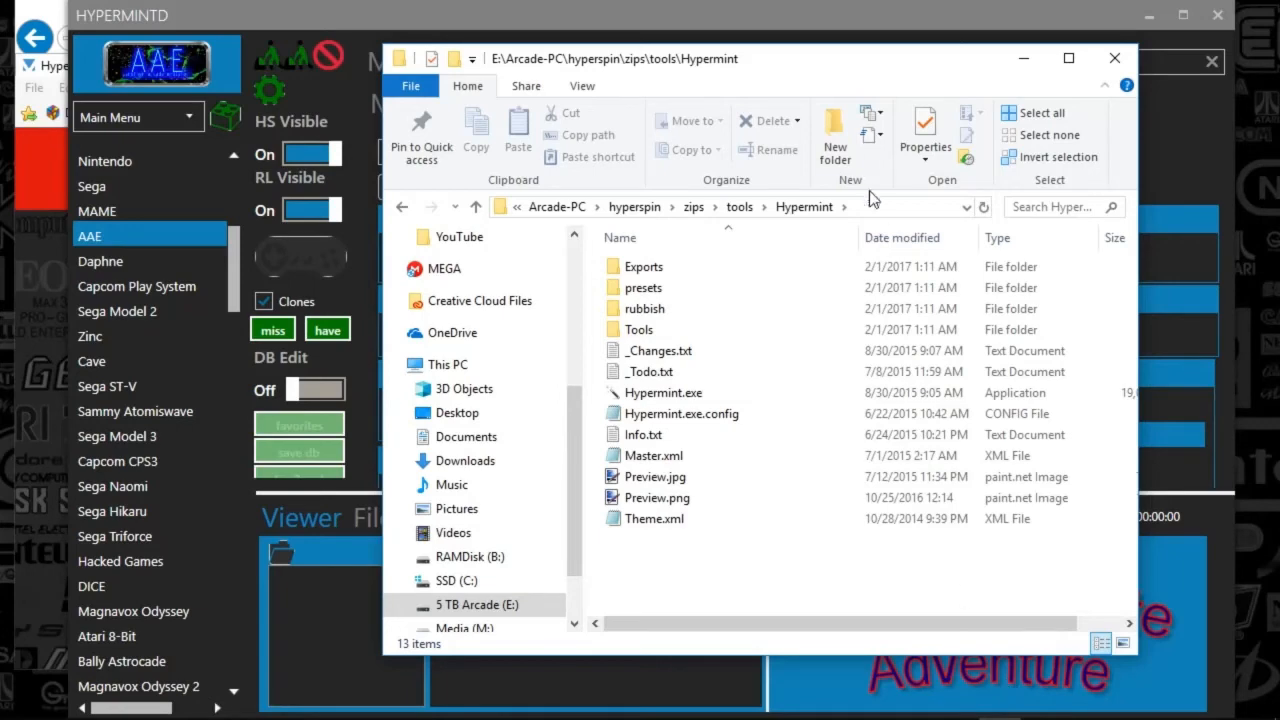
{"action": "mouse_move", "coordinate": [781, 68]}
{"action": "left_mouse_down"}
{"action": "mouse_move", "coordinate": [531, 708]}
{"action": "mouse_move", "coordinate": [558, 708]}
{"action": "left_mouse_up"}
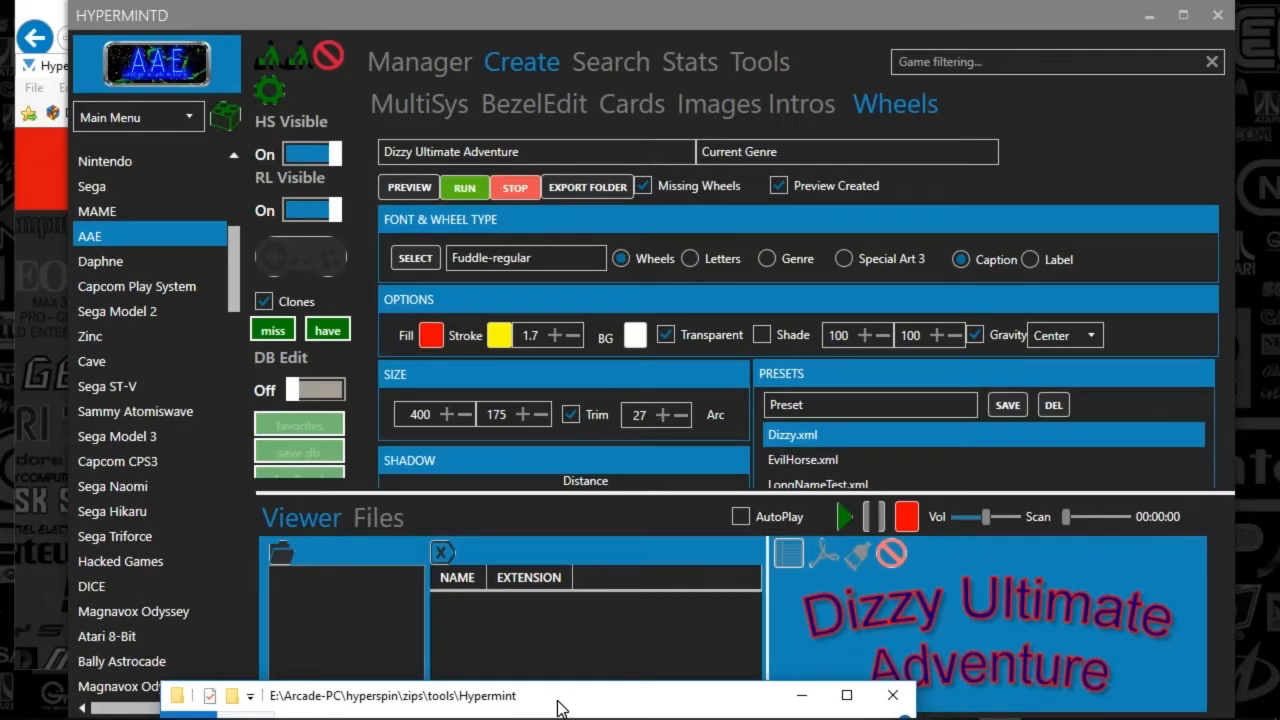
{"action": "left_click_drag", "start_coordinate": [558, 708], "coordinate": [694, 125]}
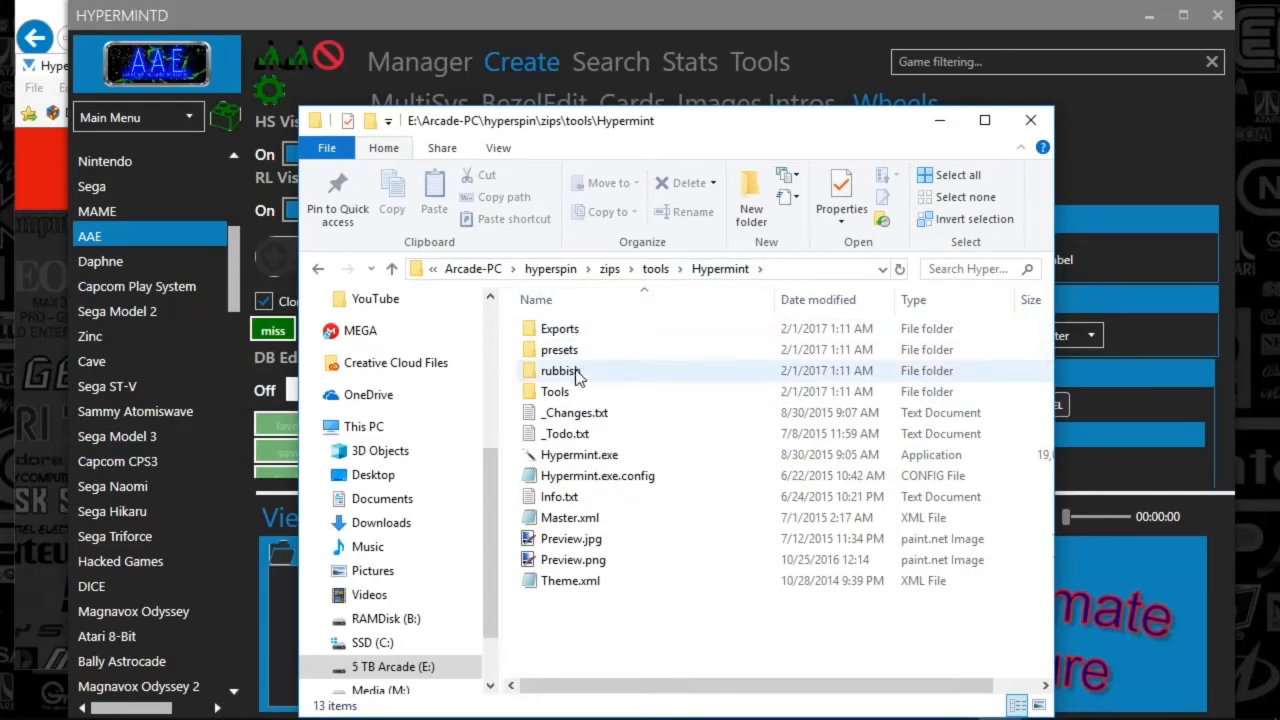
Visit Exports > Hyperspin, go back up to tools, enter Hypermint 2.0, then refocus HyperMint
{"action": "double_click", "coordinate": [575, 334]}
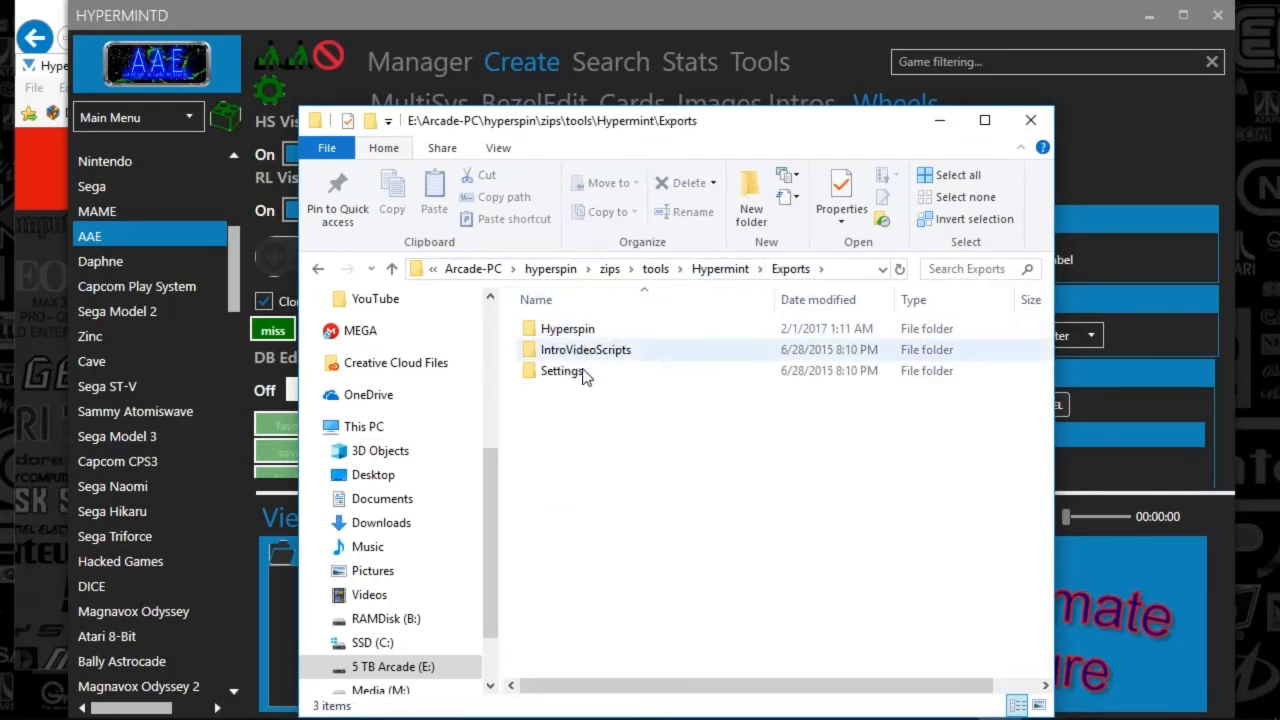
{"action": "double_click", "coordinate": [580, 335]}
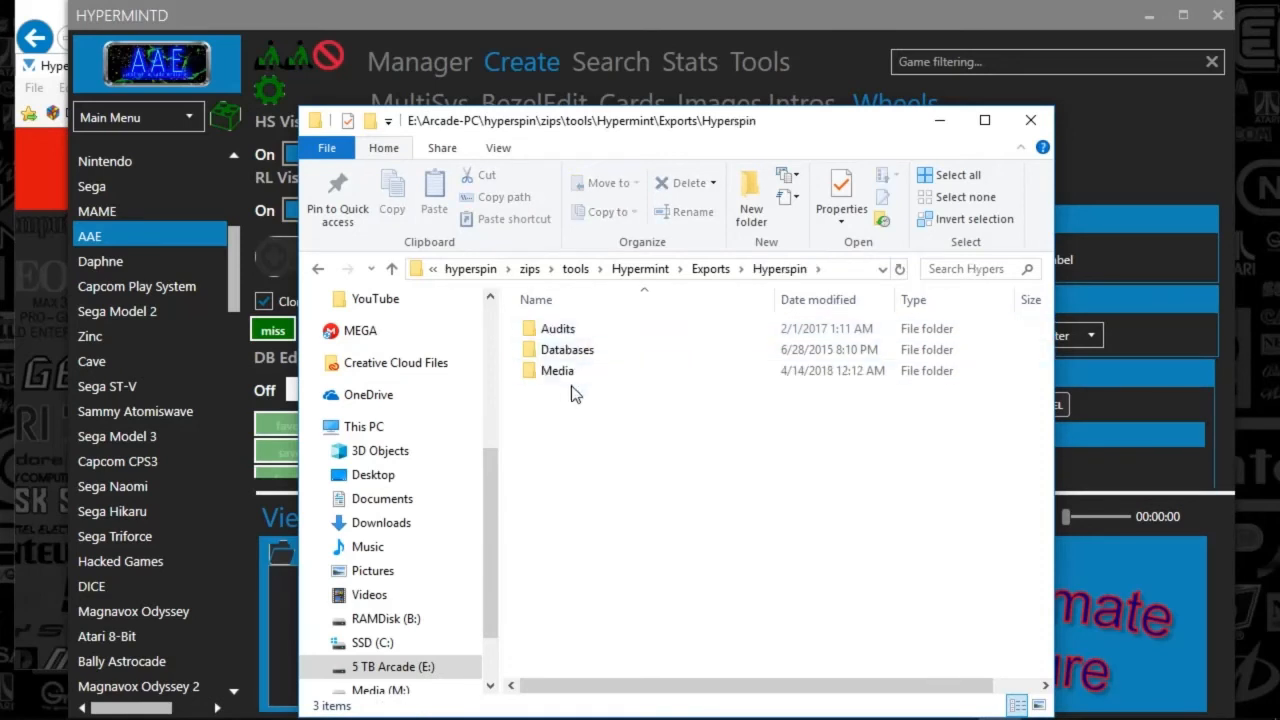
{"action": "left_click", "coordinate": [711, 269]}
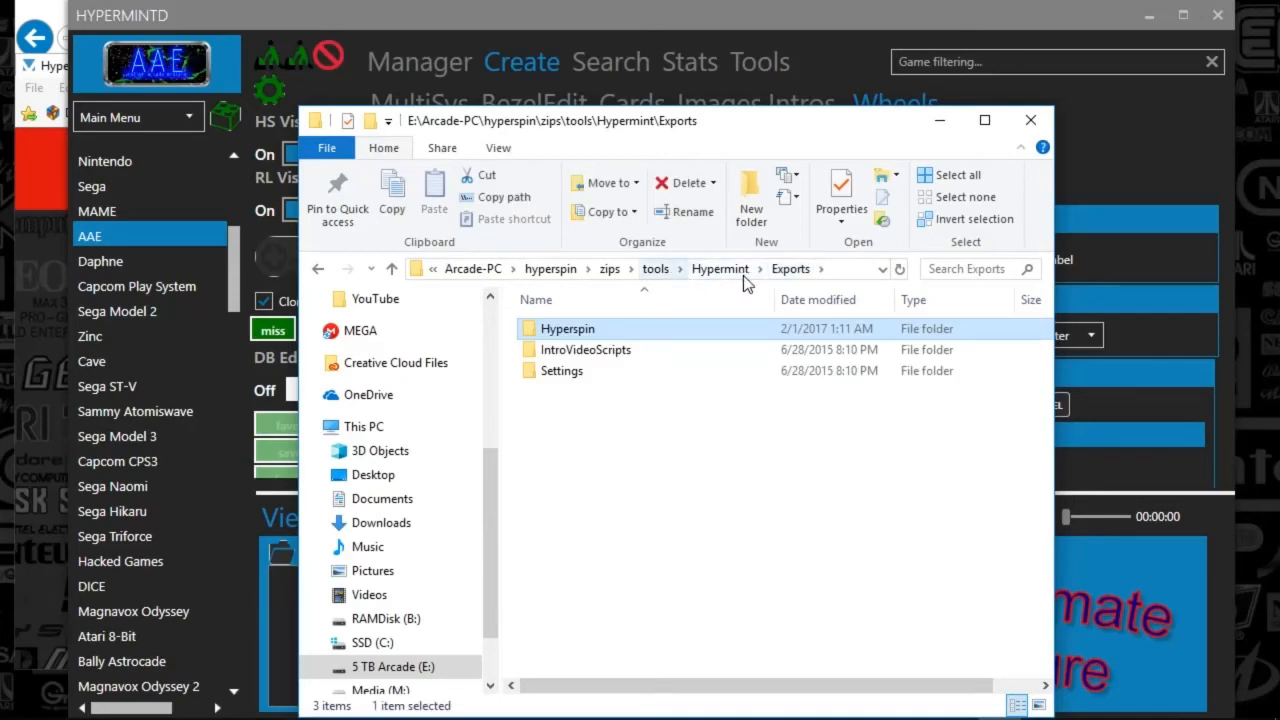
{"action": "left_click", "coordinate": [743, 272]}
{"action": "left_click", "coordinate": [735, 269]}
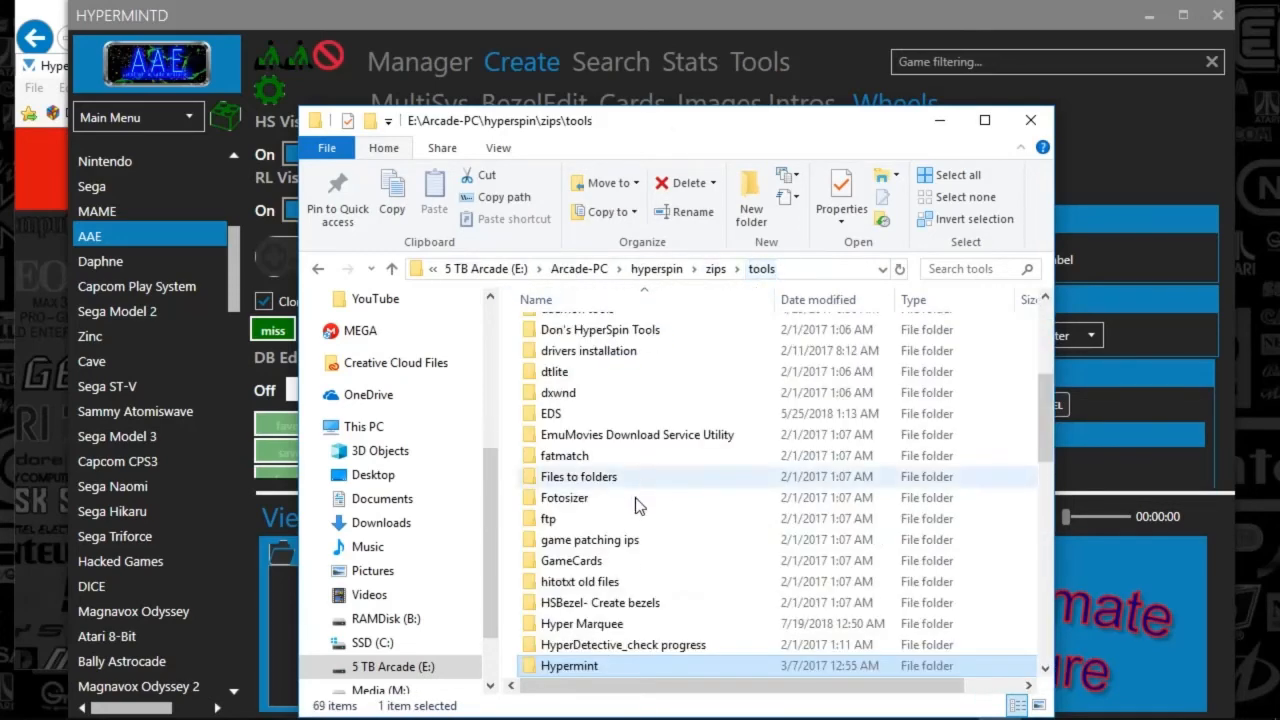
{"action": "scroll", "coordinate": [638, 506], "scroll_direction": "down", "scroll_amount": 5}
{"action": "double_click", "coordinate": [586, 344]}
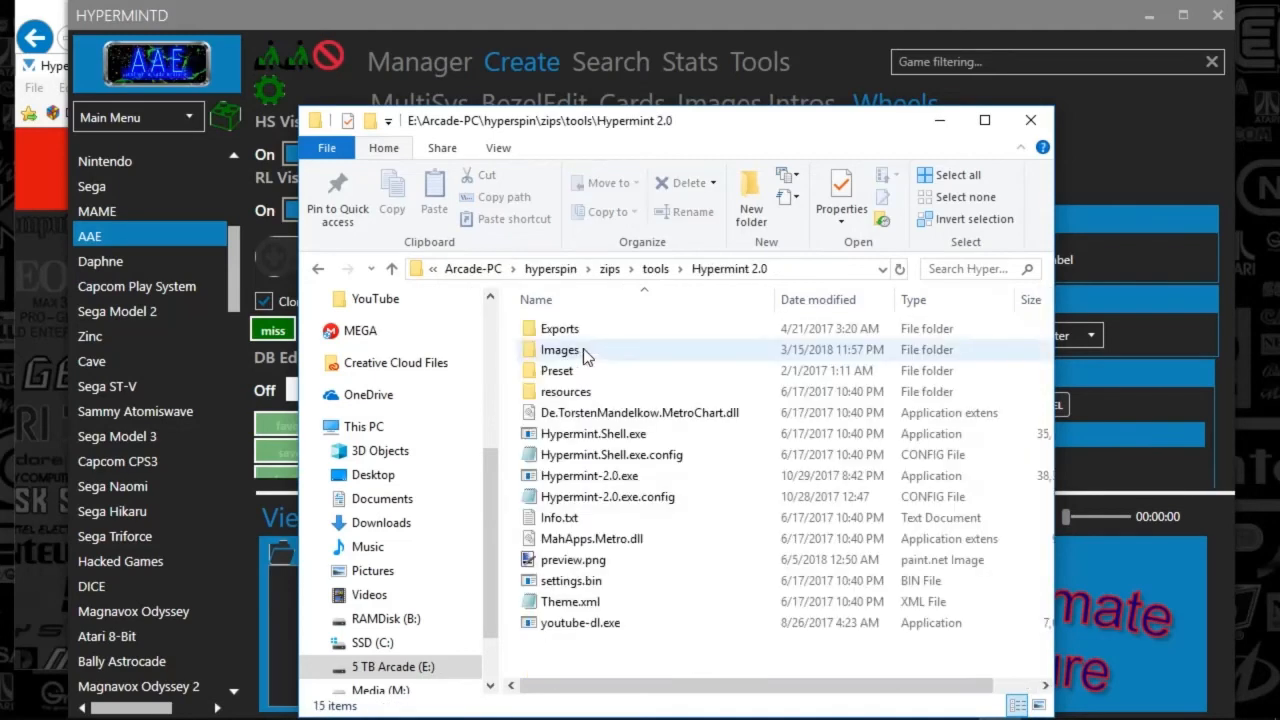
{"action": "left_click", "coordinate": [755, 13]}
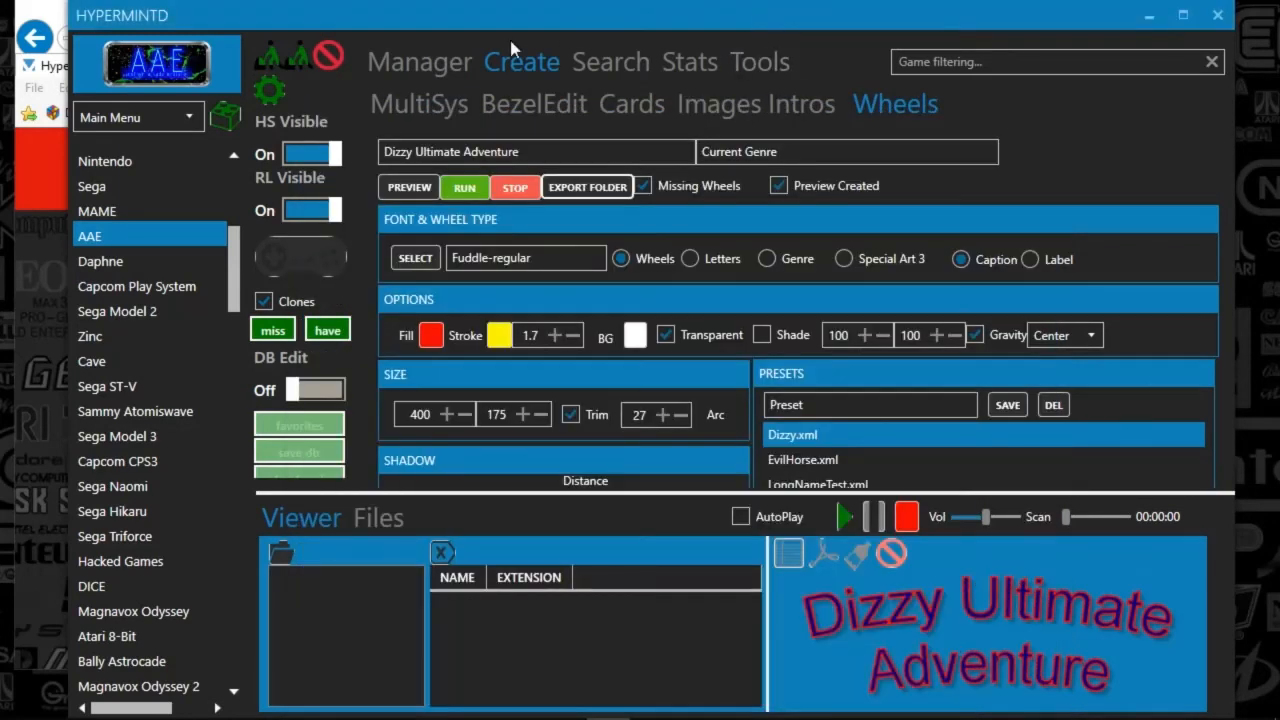
Visit the Search and Tools tabs, then return to the Manager's AAE media table
{"action": "left_click", "coordinate": [612, 63]}
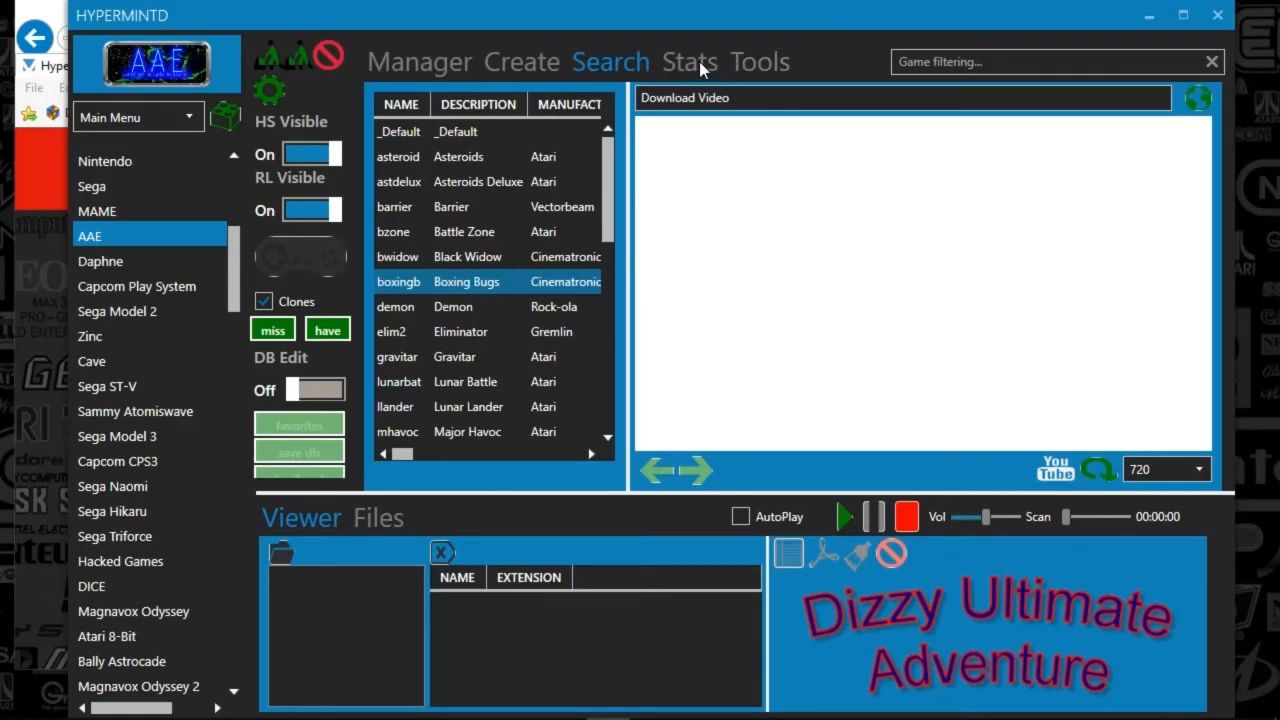
{"action": "left_click", "coordinate": [760, 61]}
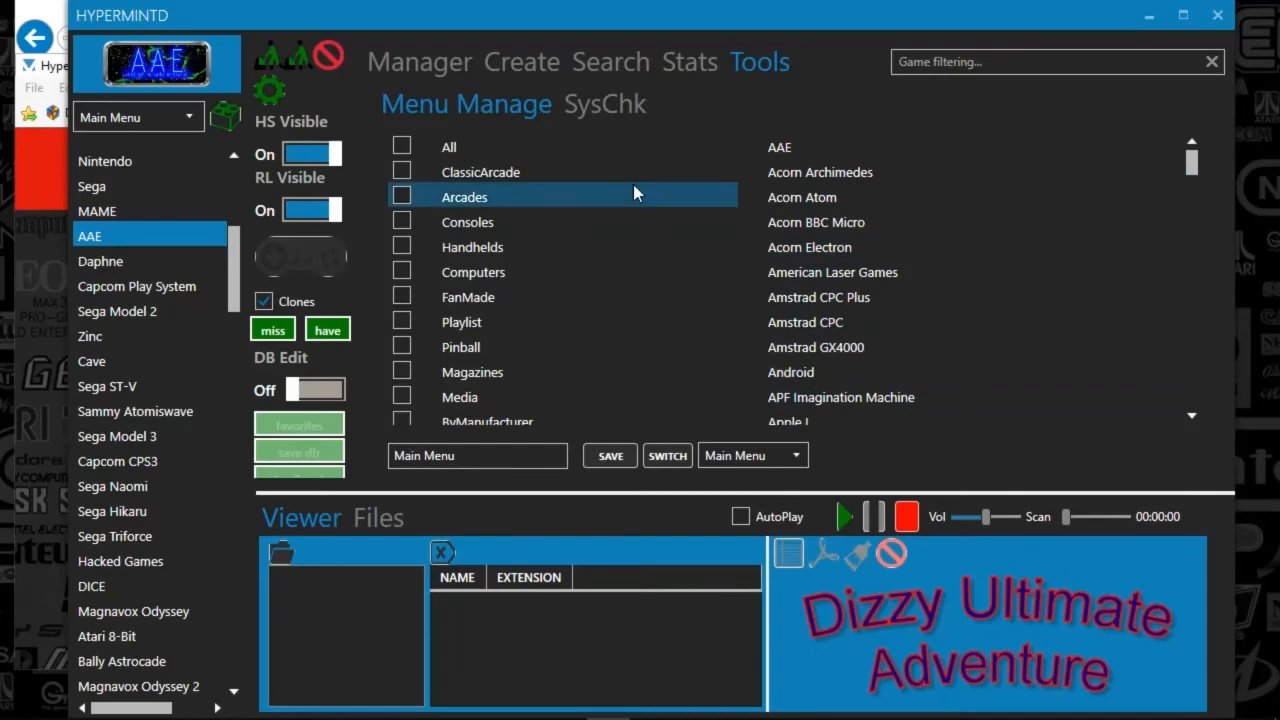
{"action": "left_click", "coordinate": [429, 64]}
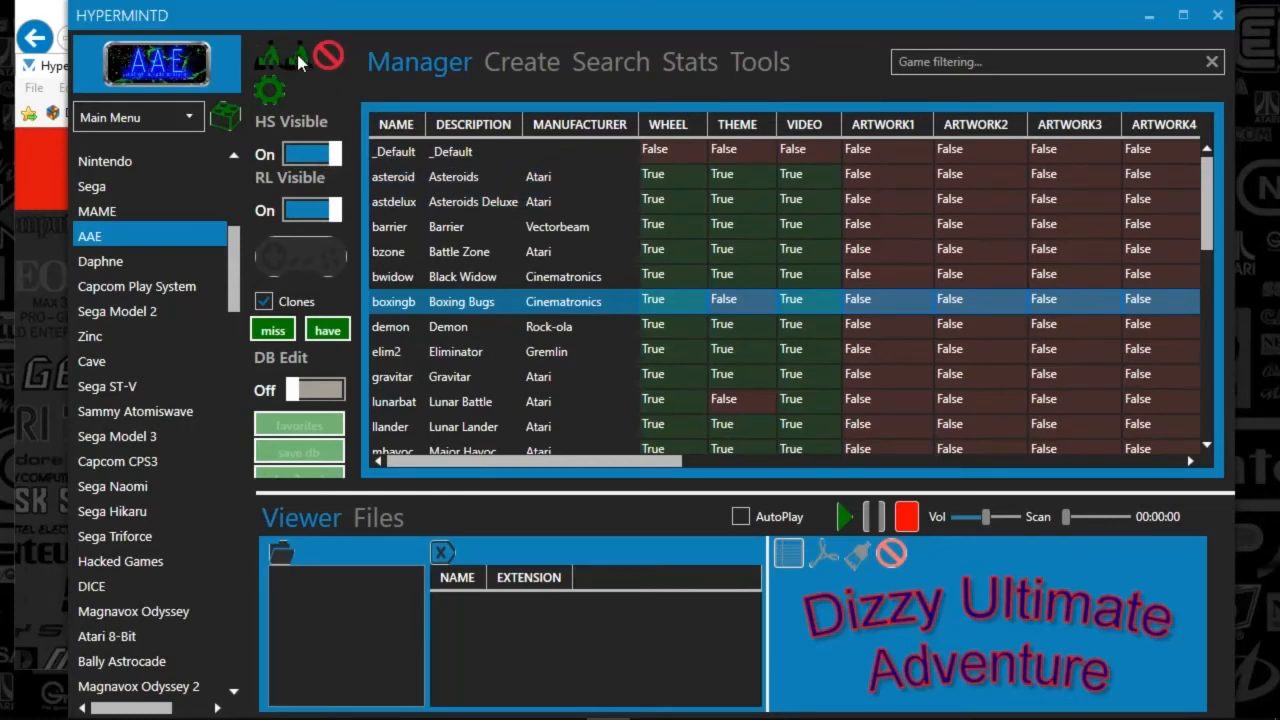
Select Daphne, scan its HyperSpin and RL media, and preview Badlands then _Default
{"action": "left_click", "coordinate": [143, 263]}
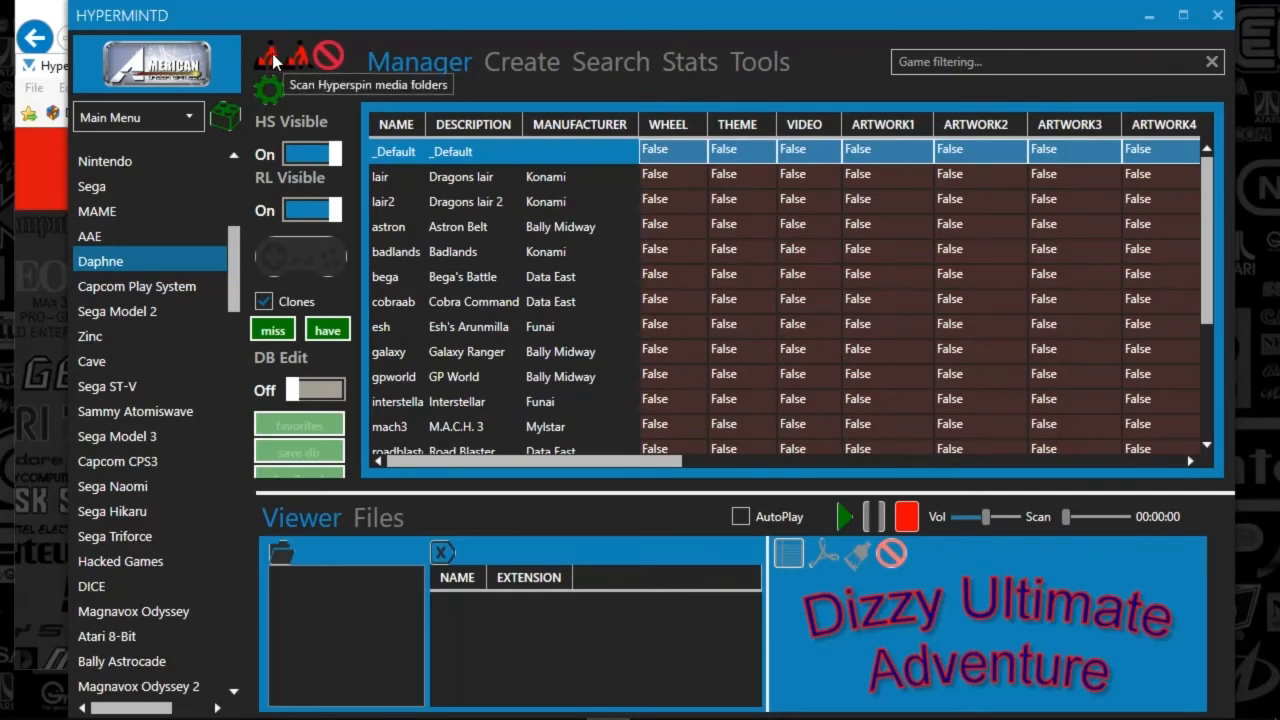
{"action": "left_click", "coordinate": [296, 58]}
{"action": "left_click", "coordinate": [300, 60]}
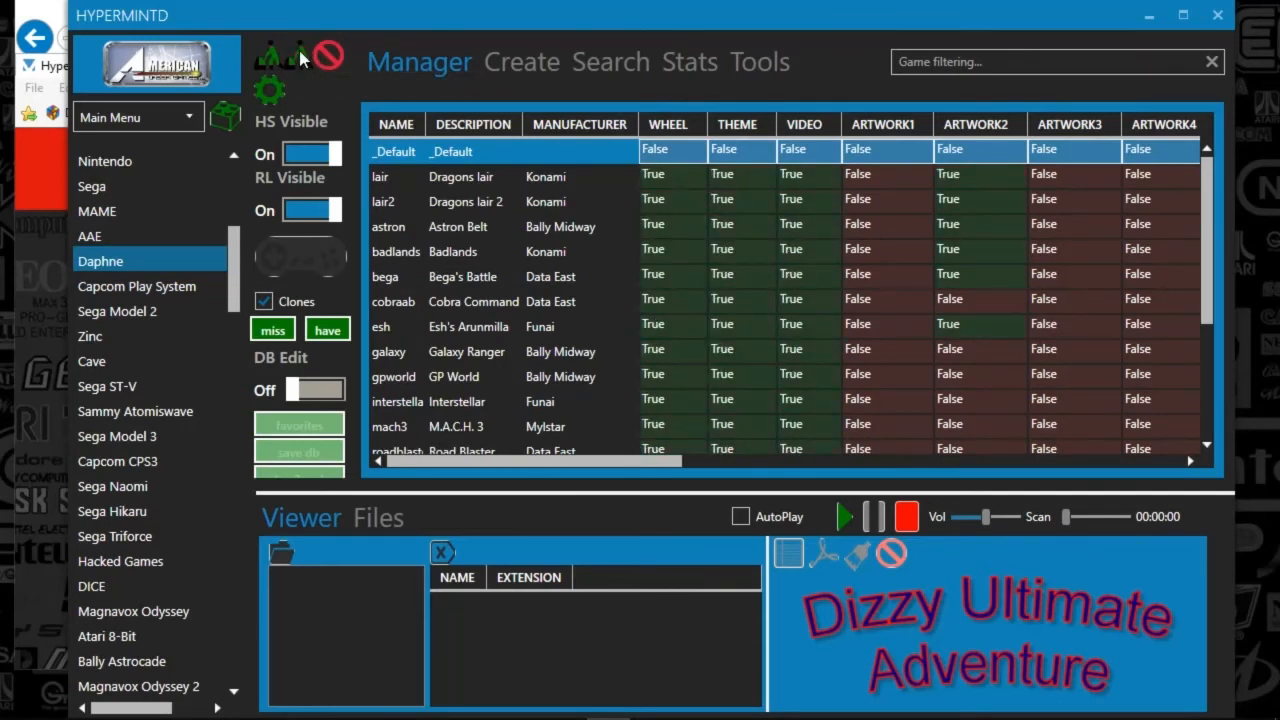
{"action": "left_click", "coordinate": [812, 255]}
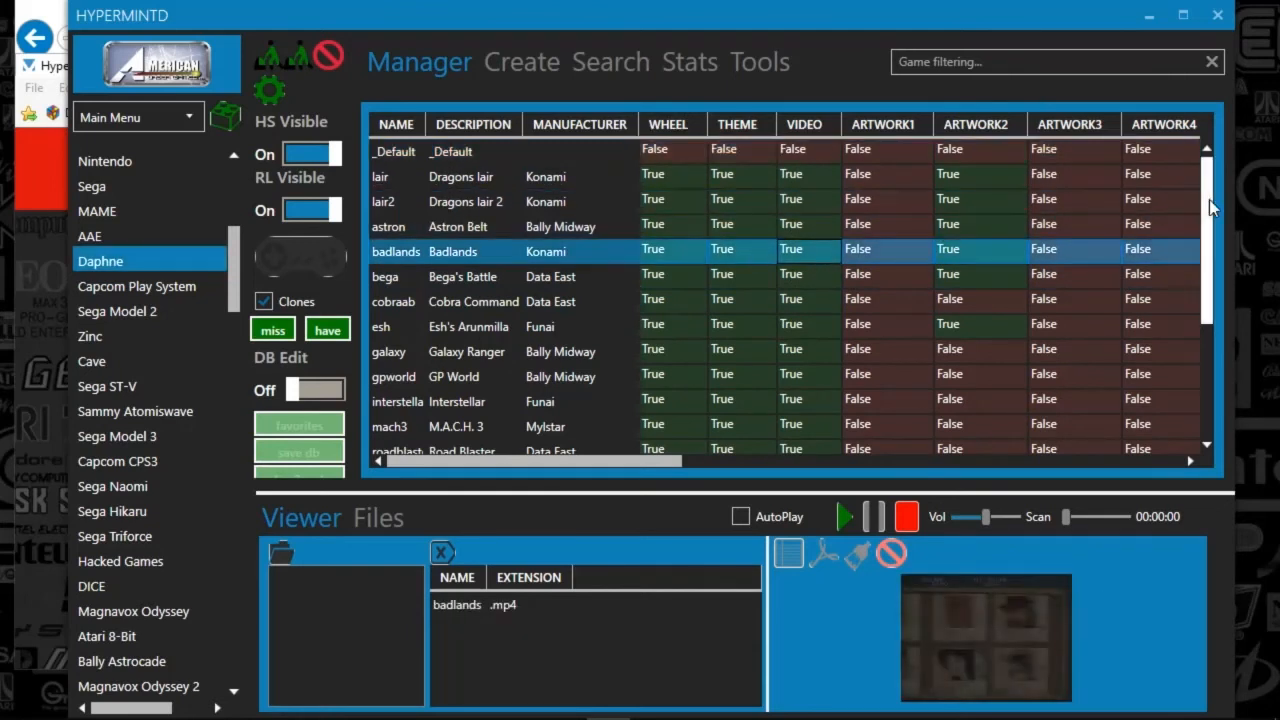
{"action": "left_click", "coordinate": [551, 158]}
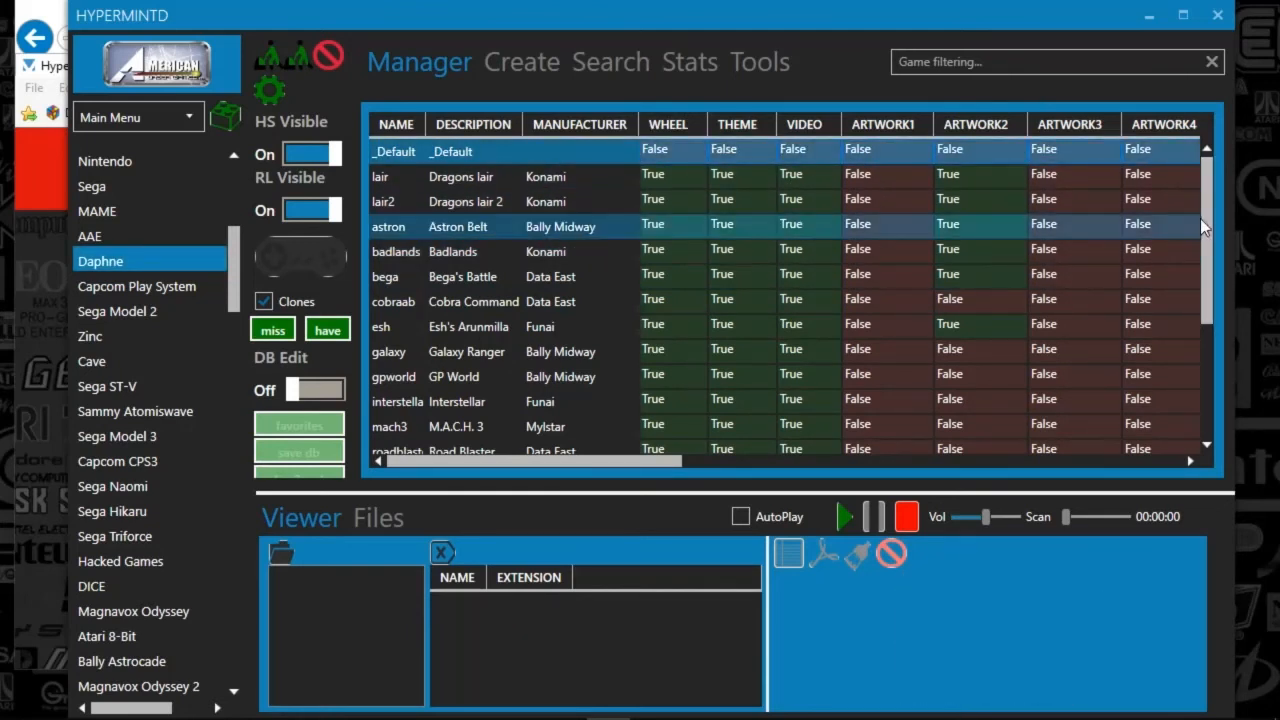
{"action": "mouse_move", "coordinate": [1203, 228]}
{"action": "left_mouse_down"}
{"action": "mouse_move", "coordinate": [1185, 397]}
{"action": "mouse_move", "coordinate": [1176, 176]}
{"action": "mouse_move", "coordinate": [1185, 408]}
{"action": "left_mouse_up"}
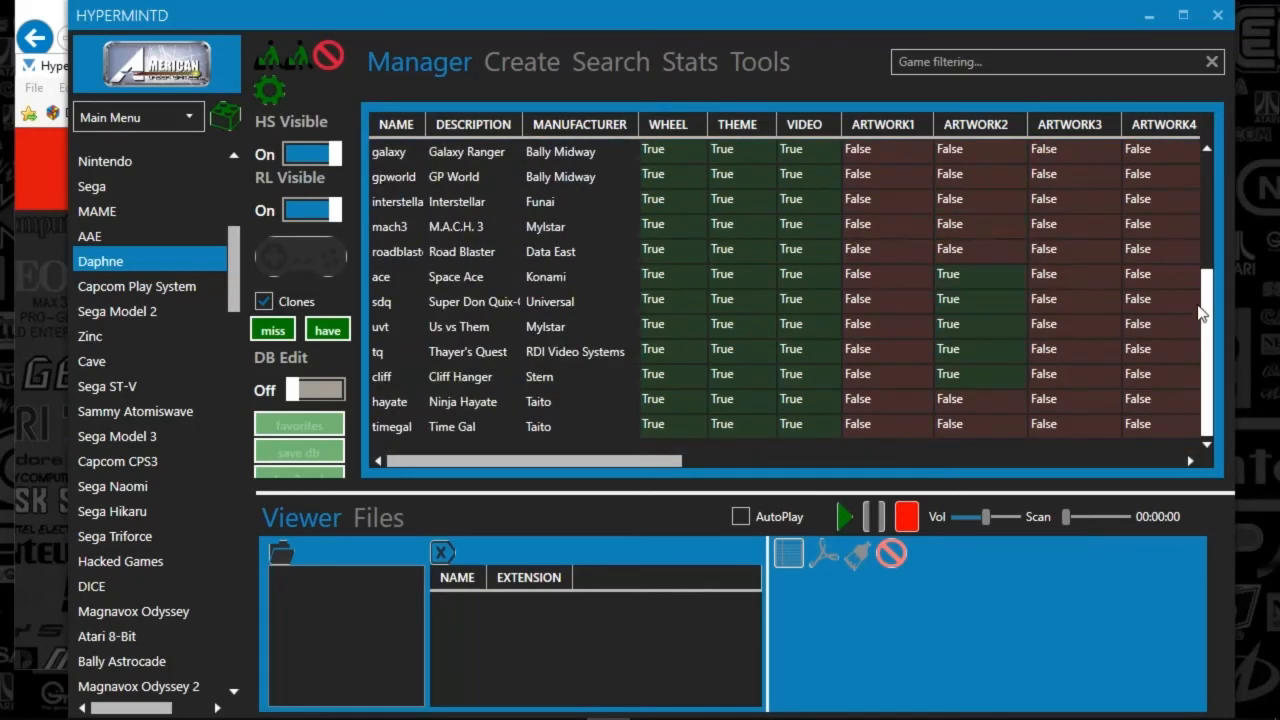
{"action": "left_click_drag", "start_coordinate": [1202, 313], "coordinate": [1208, 172]}
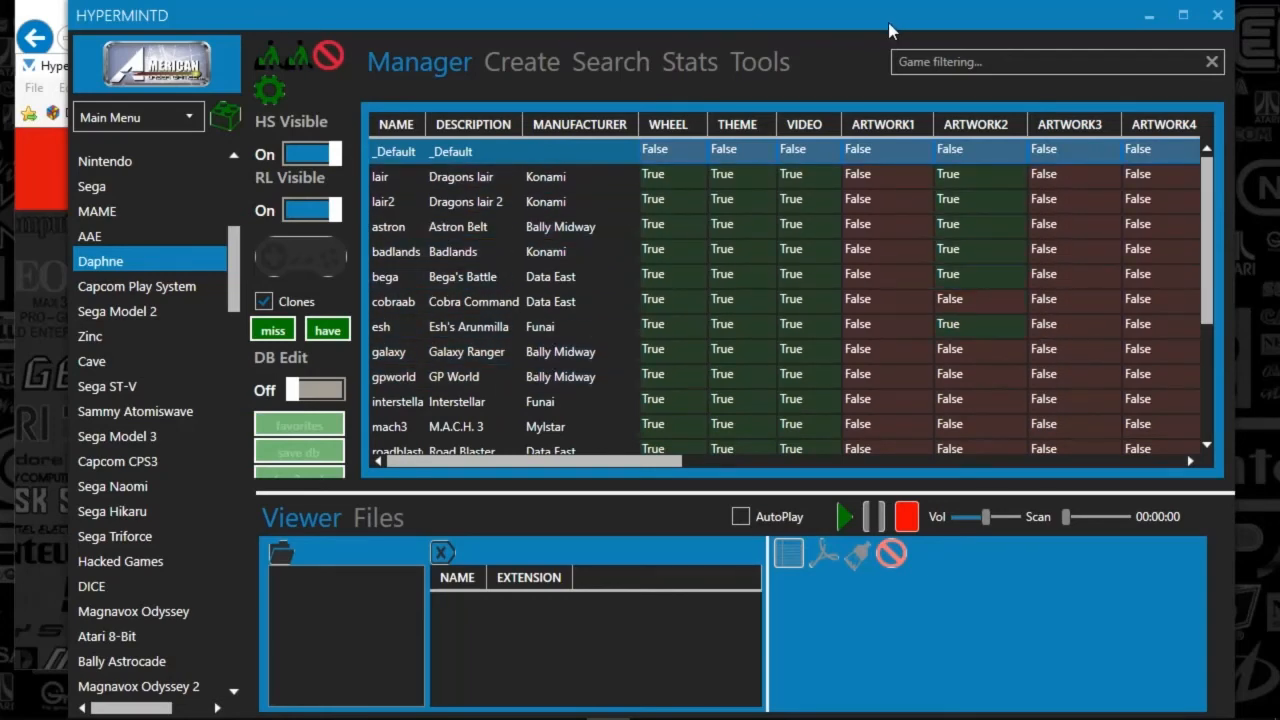
Close HyperMint 1.0 and launch Hypermint-2.0.exe from its folder
{"action": "left_click", "coordinate": [1217, 15]}
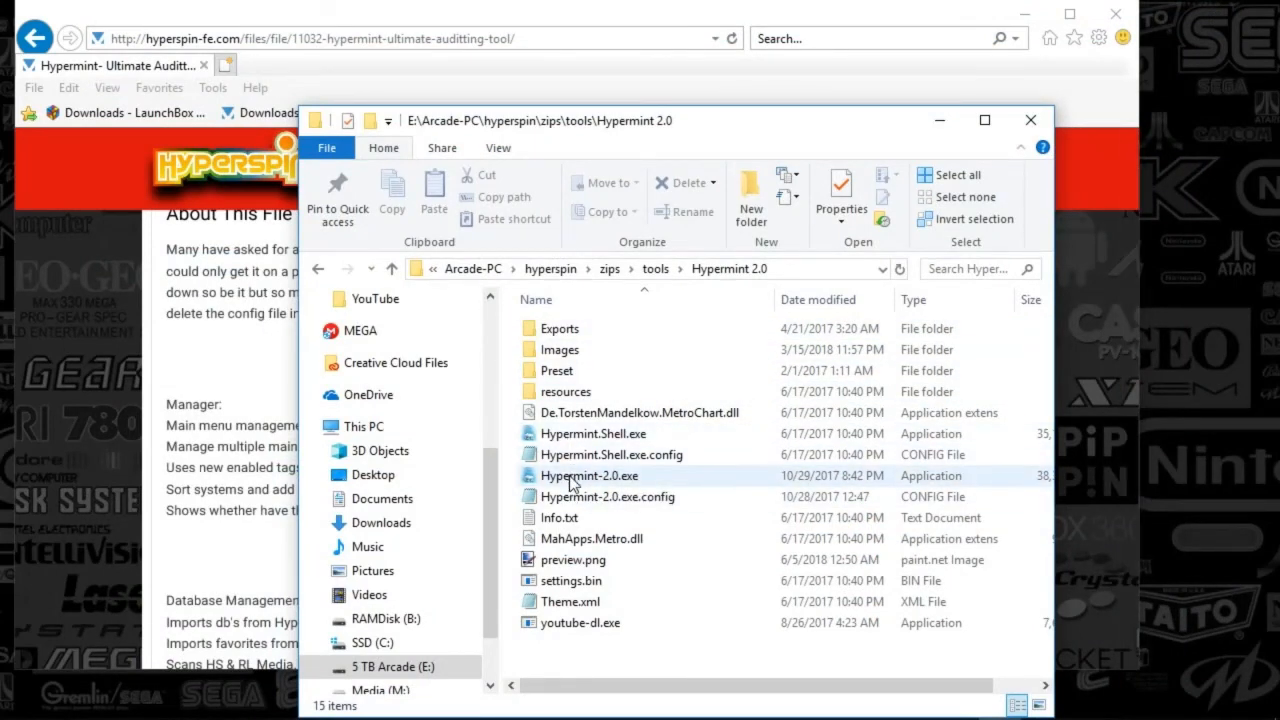
{"action": "double_click", "coordinate": [575, 478]}
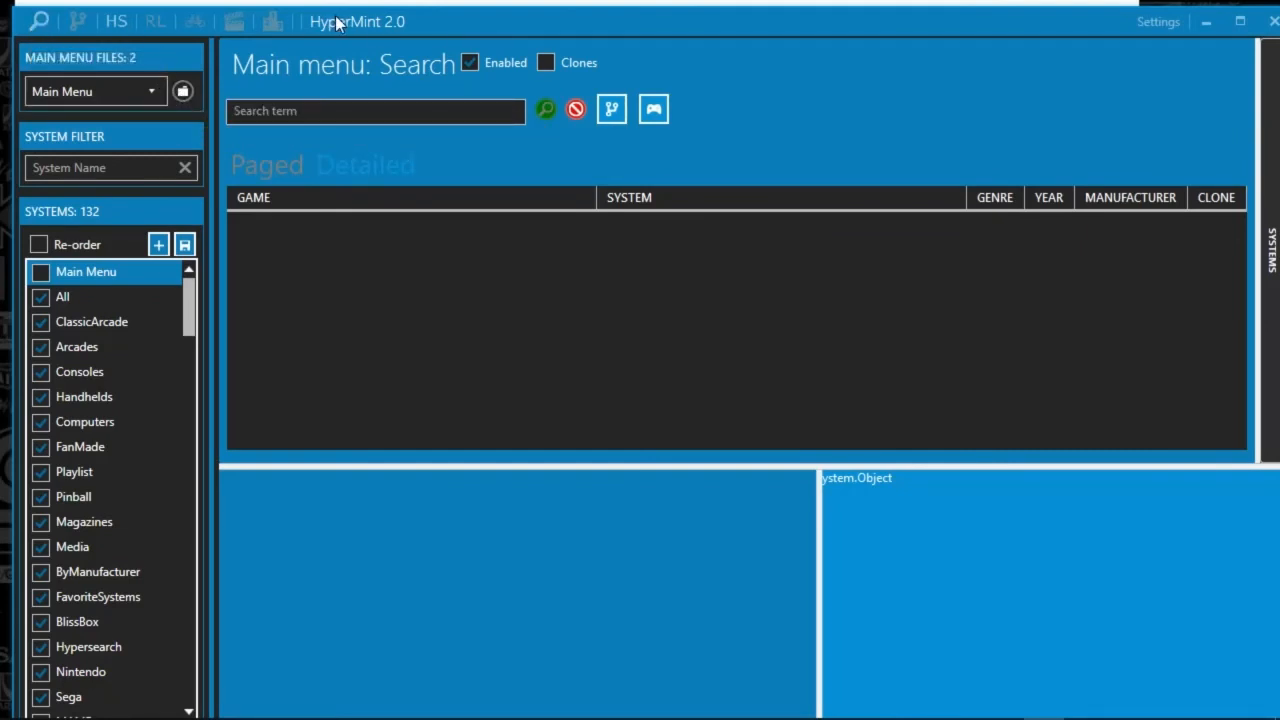
Choose Atari 2600 from the Systems list to load its games in the database editor
{"action": "left_click", "coordinate": [110, 24]}
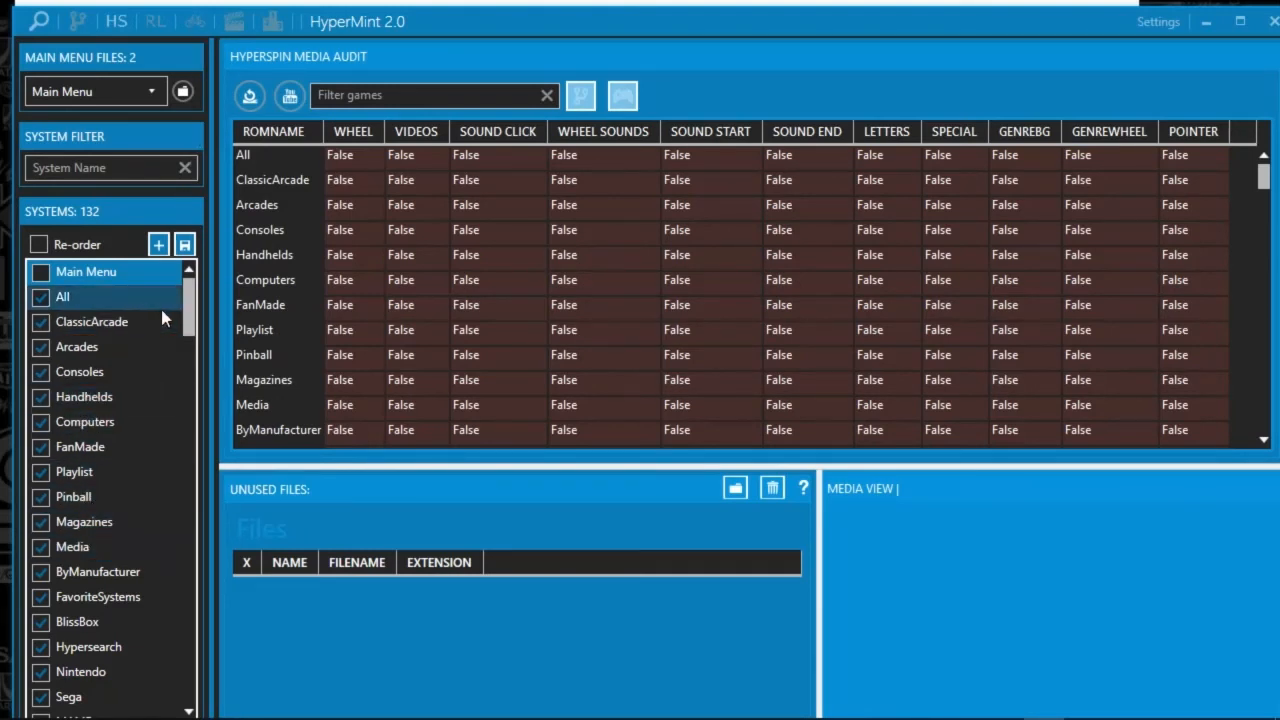
{"action": "left_click_drag", "start_coordinate": [189, 325], "coordinate": [199, 452]}
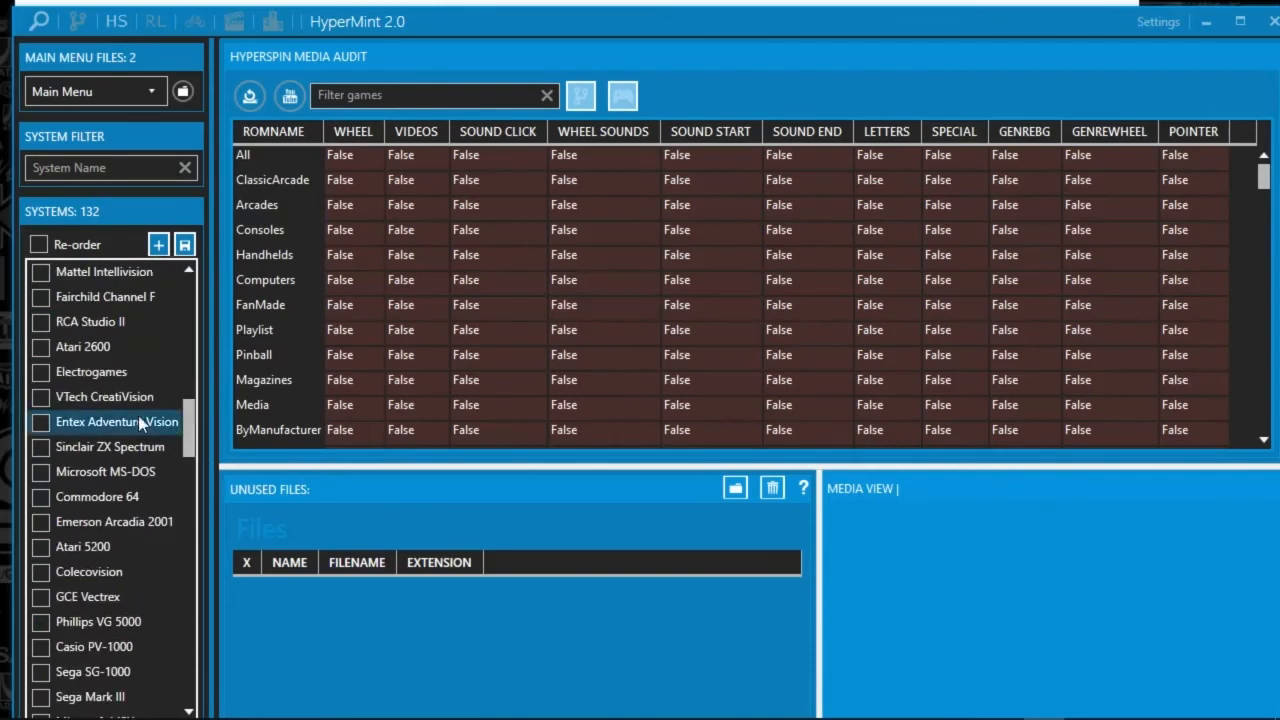
{"action": "left_click", "coordinate": [76, 350]}
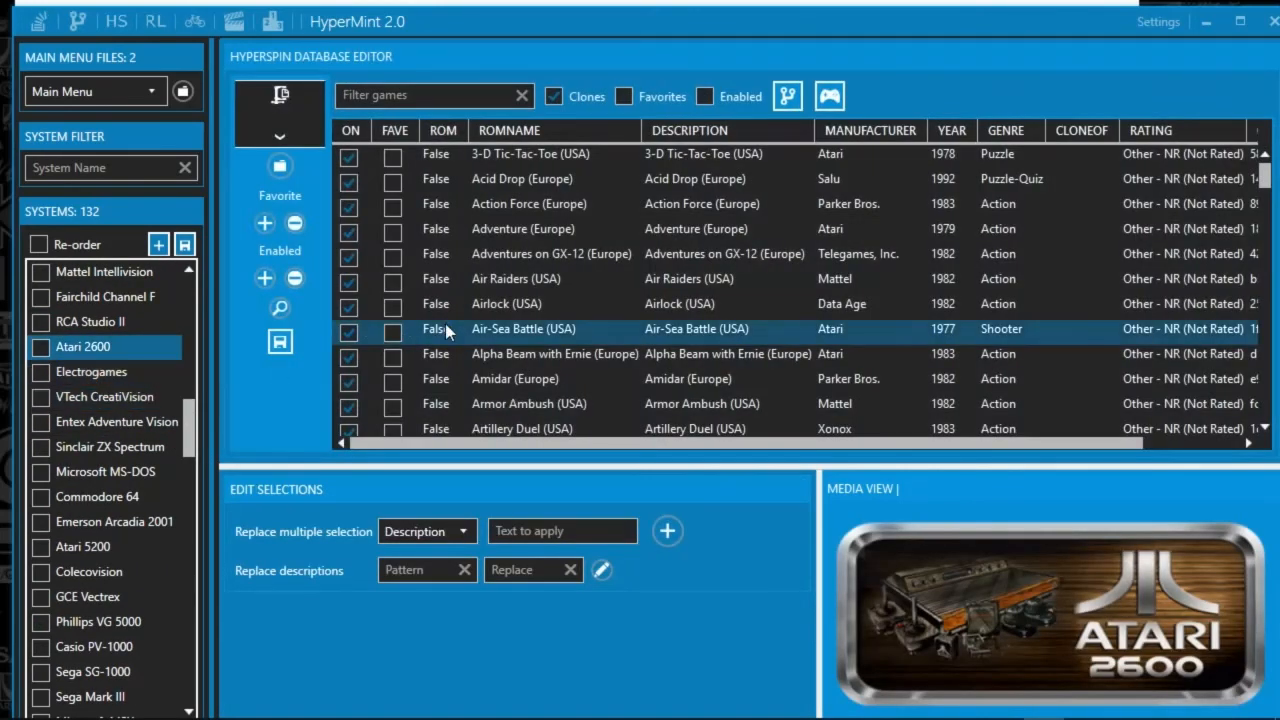
Tour the wheel creator, video intros and RocketLaunch stats pages, then return to the HS media audit
{"action": "left_click", "coordinate": [193, 21]}
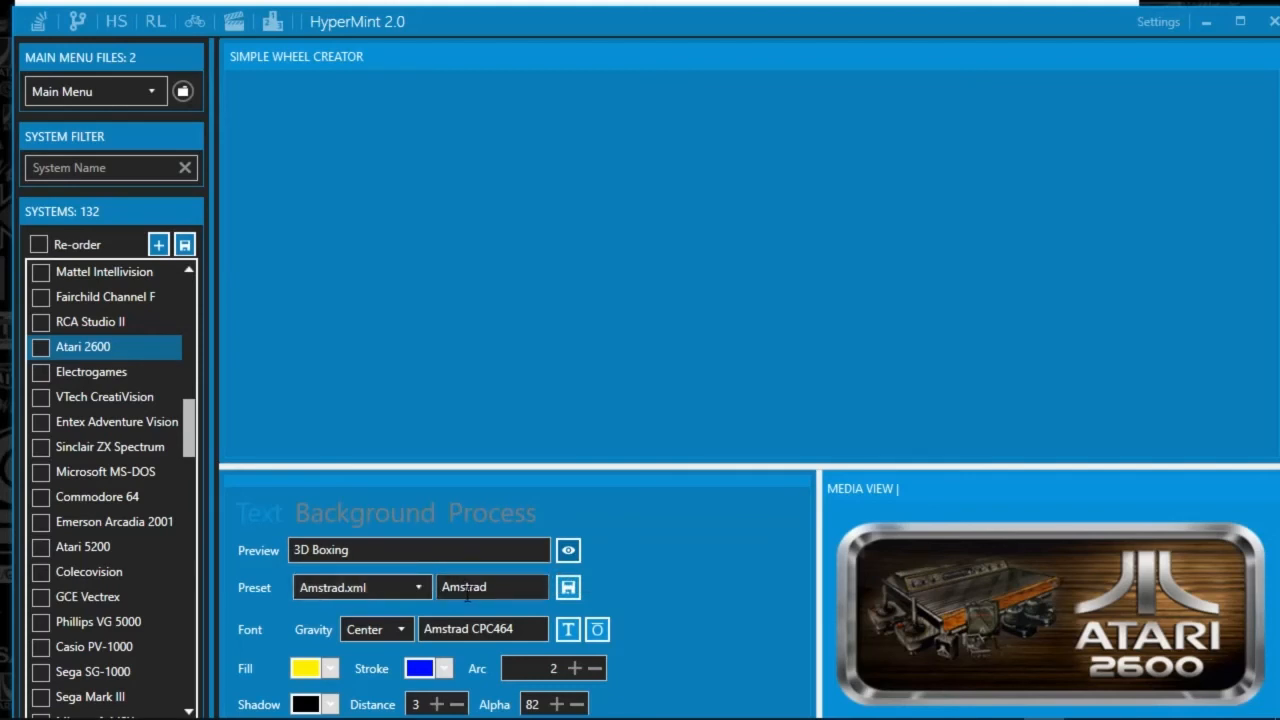
{"action": "left_click", "coordinate": [236, 25]}
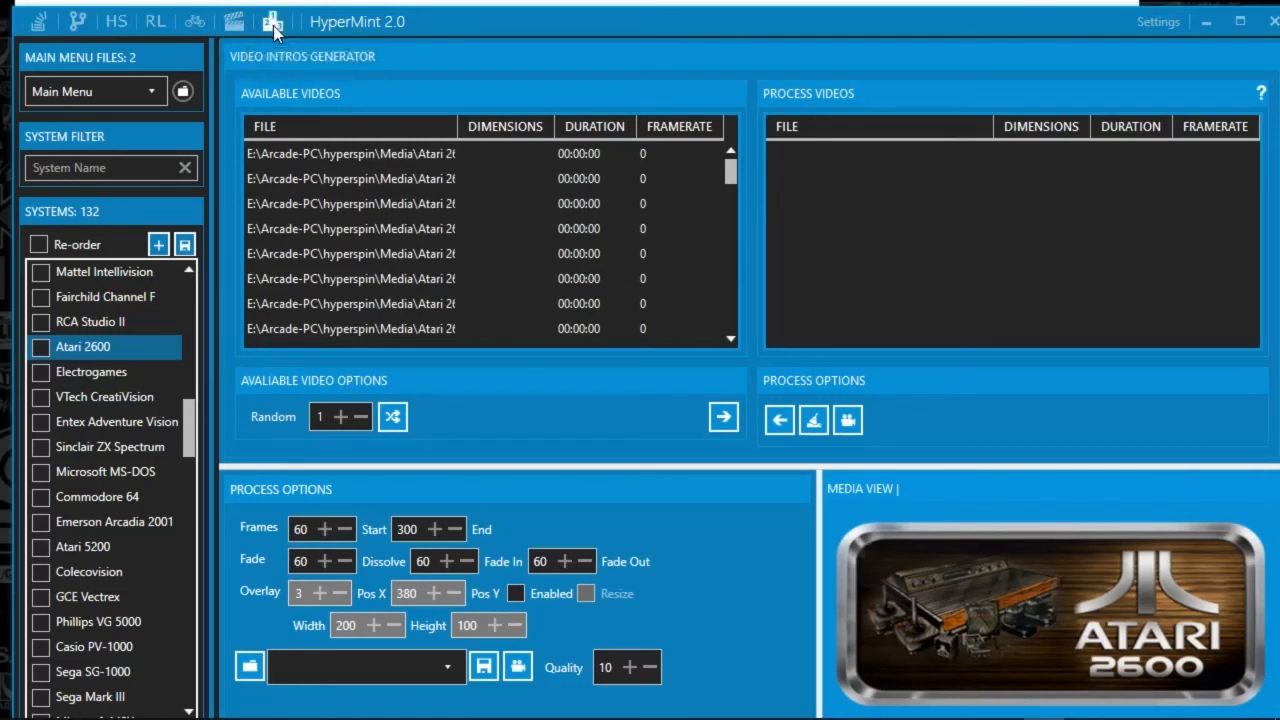
{"action": "left_click", "coordinate": [273, 24]}
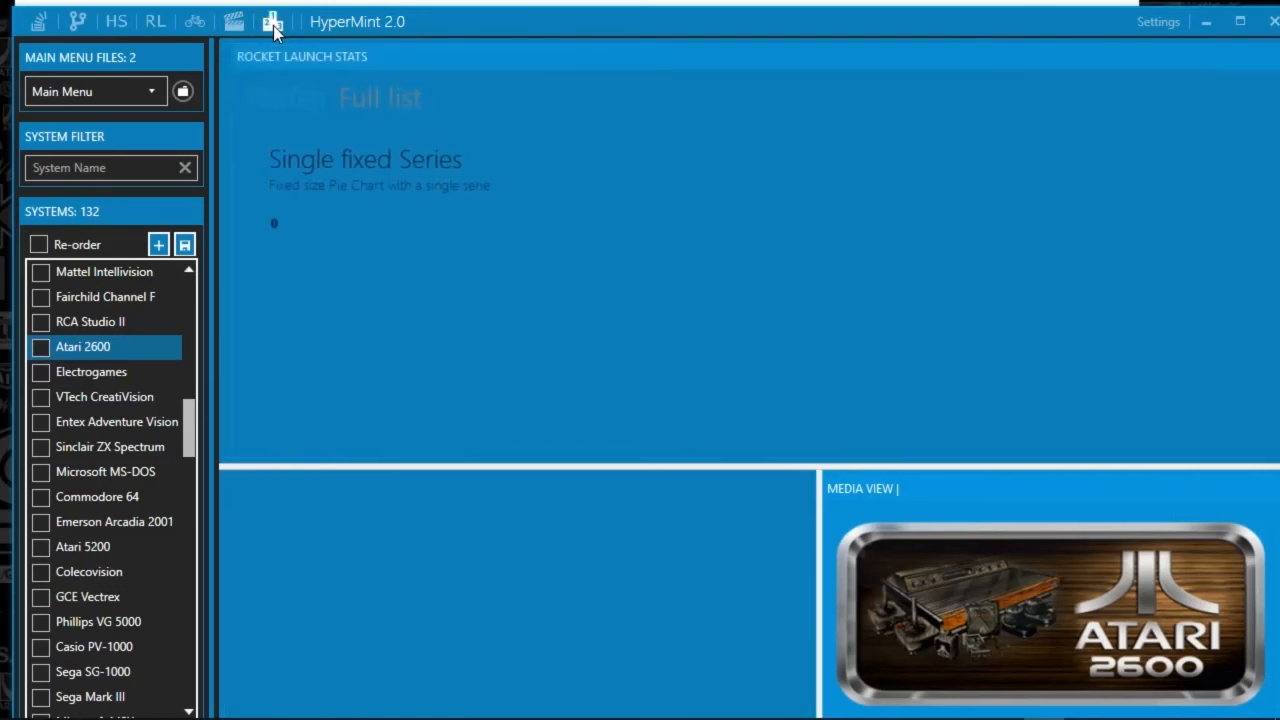
{"action": "left_click", "coordinate": [121, 20]}
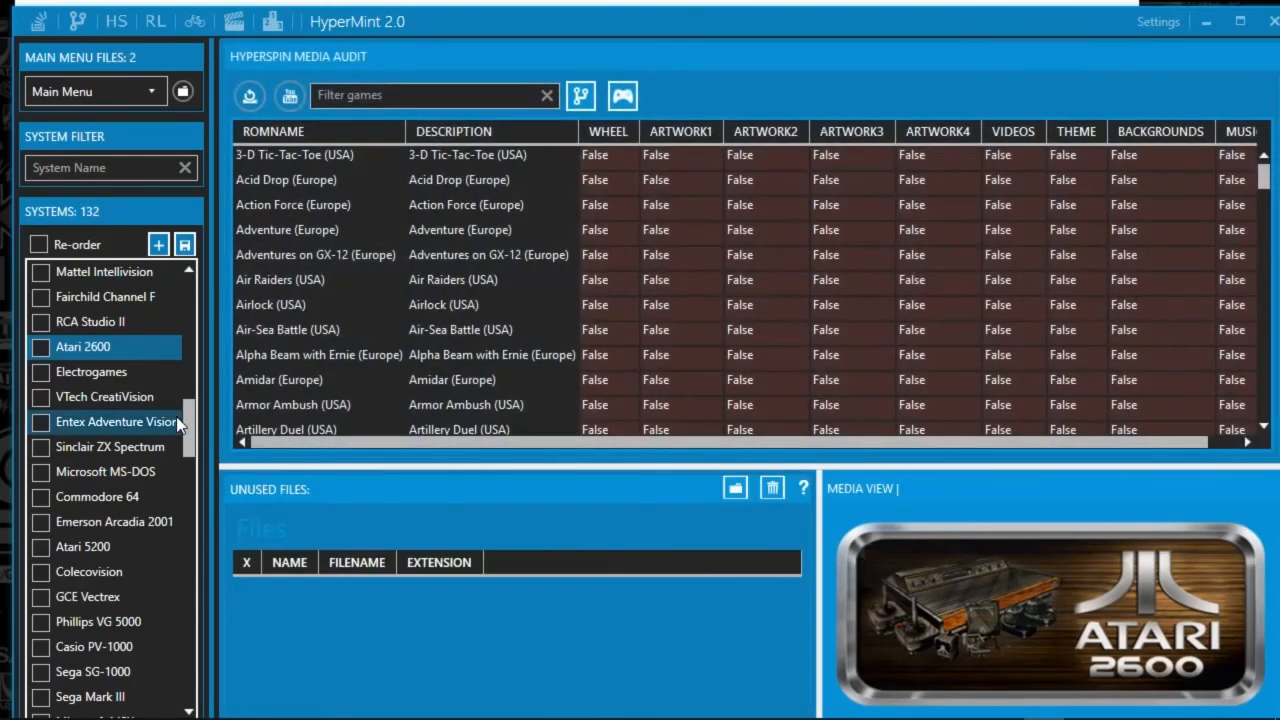
Scan Atari 2600 media so Wheel, Videos and Theme read True and Artwork3/4, Backgrounds False
{"action": "left_click", "coordinate": [249, 96]}
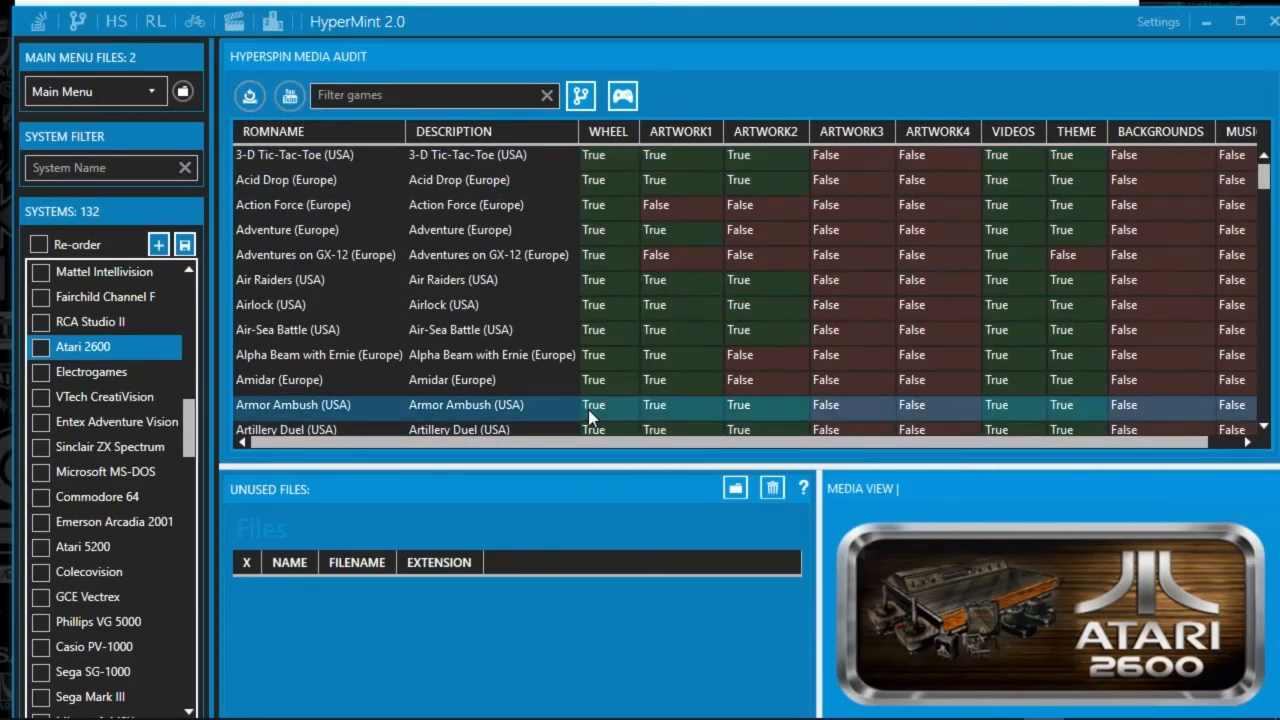
{"action": "left_click_drag", "start_coordinate": [623, 440], "coordinate": [781, 441]}
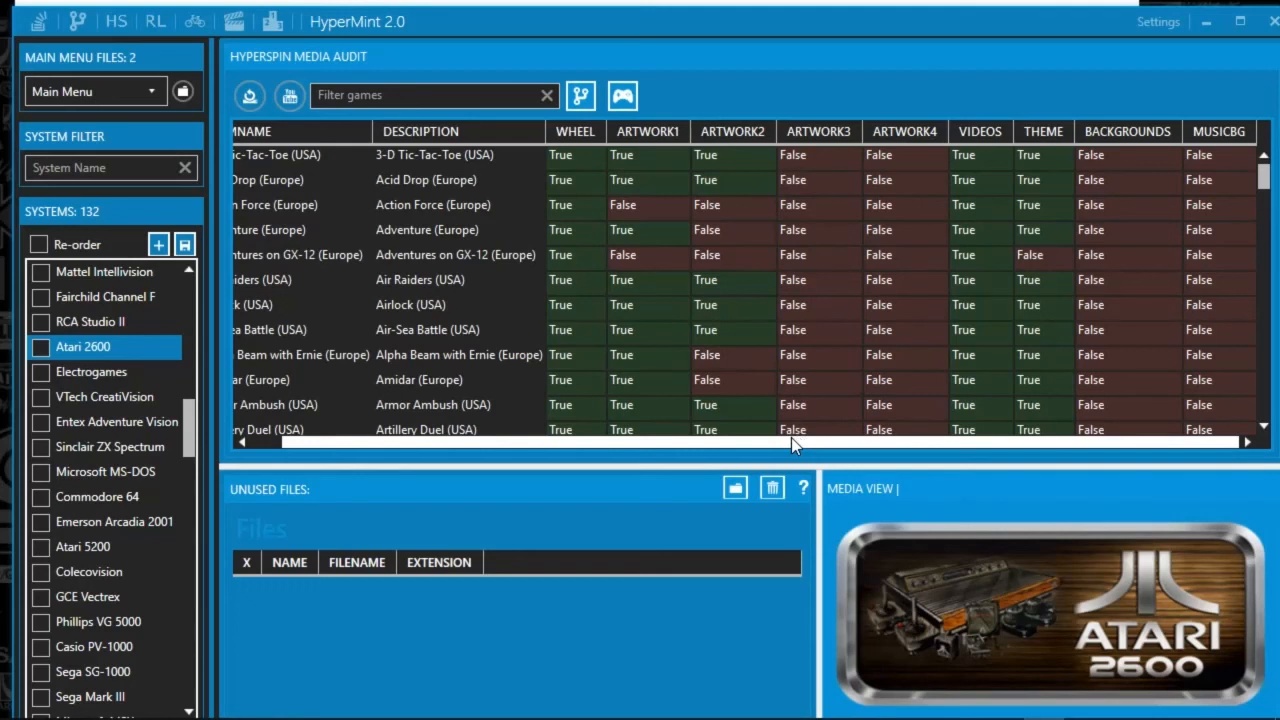
{"action": "left_click_drag", "start_coordinate": [791, 443], "coordinate": [758, 443]}
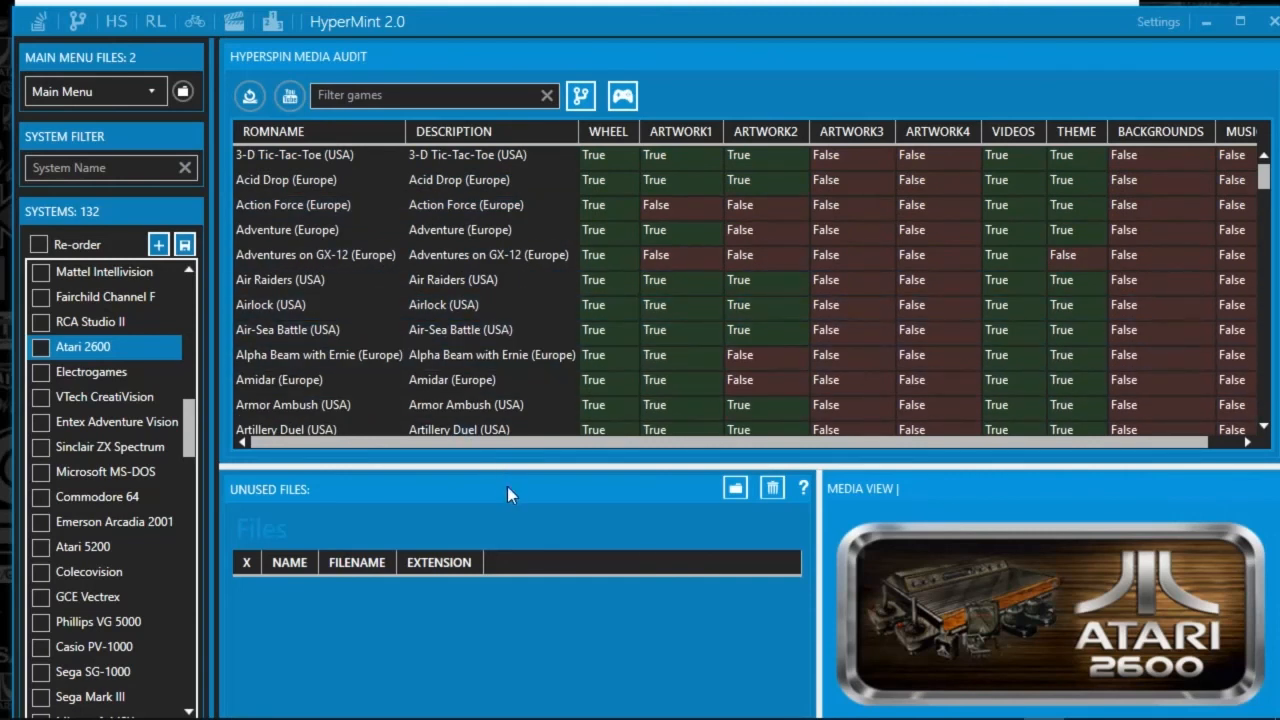
{"action": "left_click_drag", "start_coordinate": [1039, 20], "coordinate": [1009, 27]}
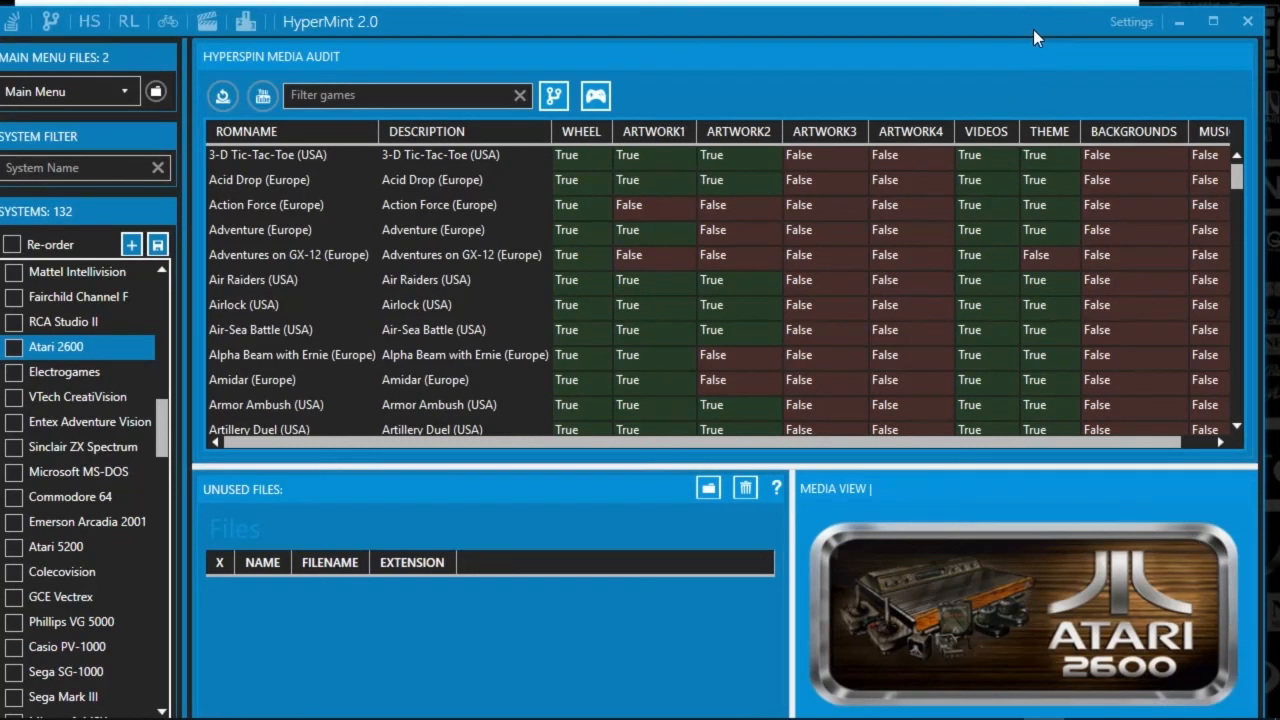
{"action": "left_click_drag", "start_coordinate": [1035, 37], "coordinate": [1045, 33]}
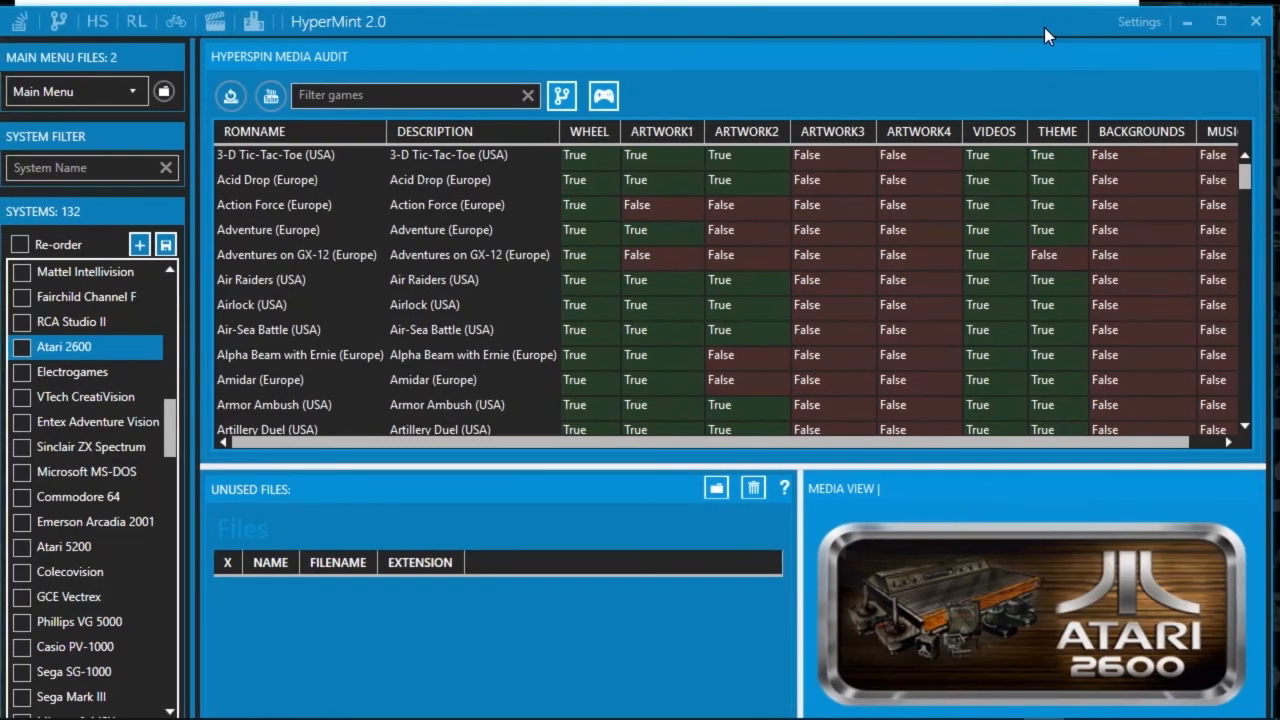